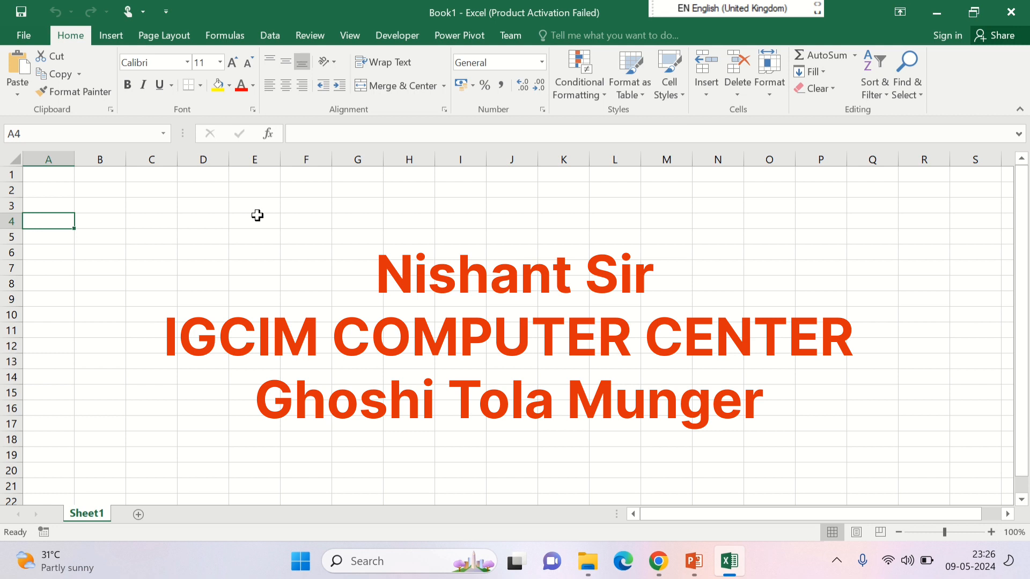
key(Up)
key(Up)
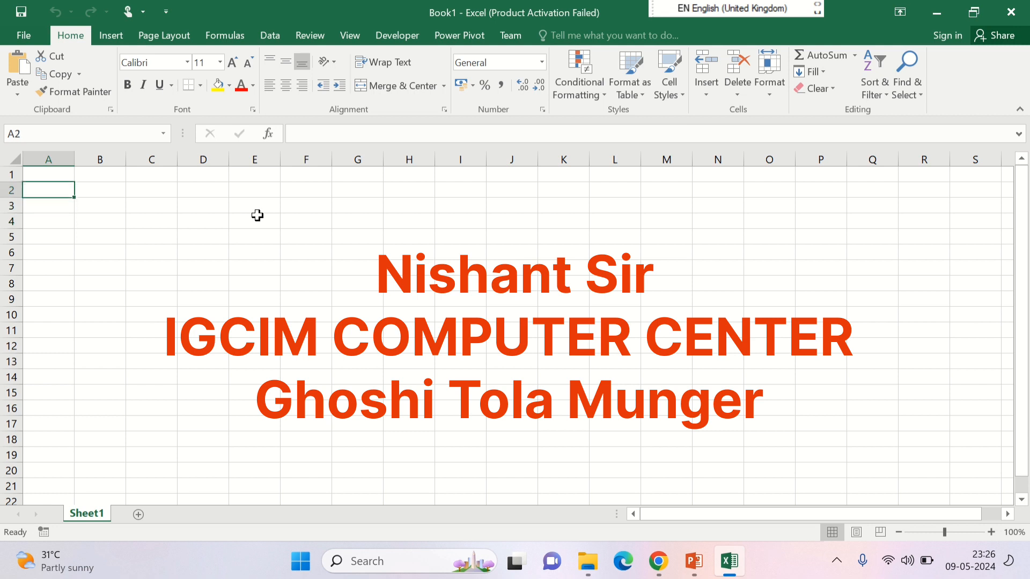
key(Down)
key(Down)
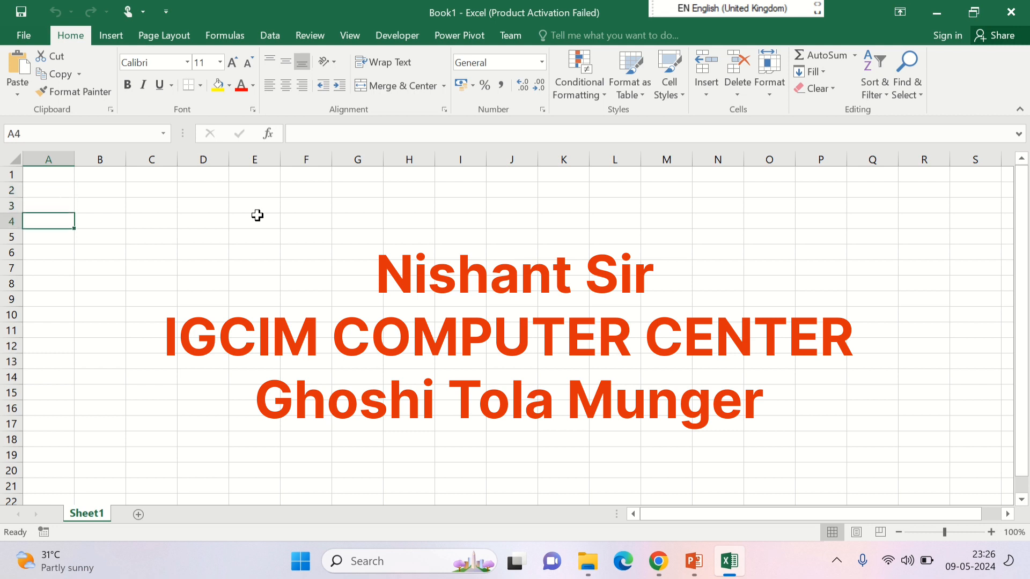
key(Right)
key(Down)
key(Up)
key(Left)
- Enter the column headings NAME, HINDI and ENGLISH in cells A5 to C5
key(Down)
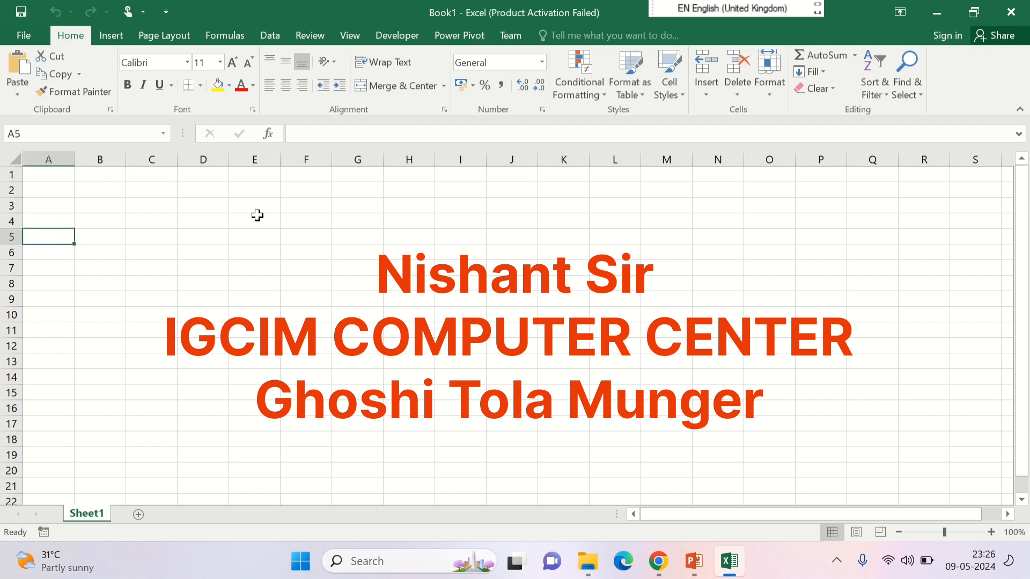
text(NAME)
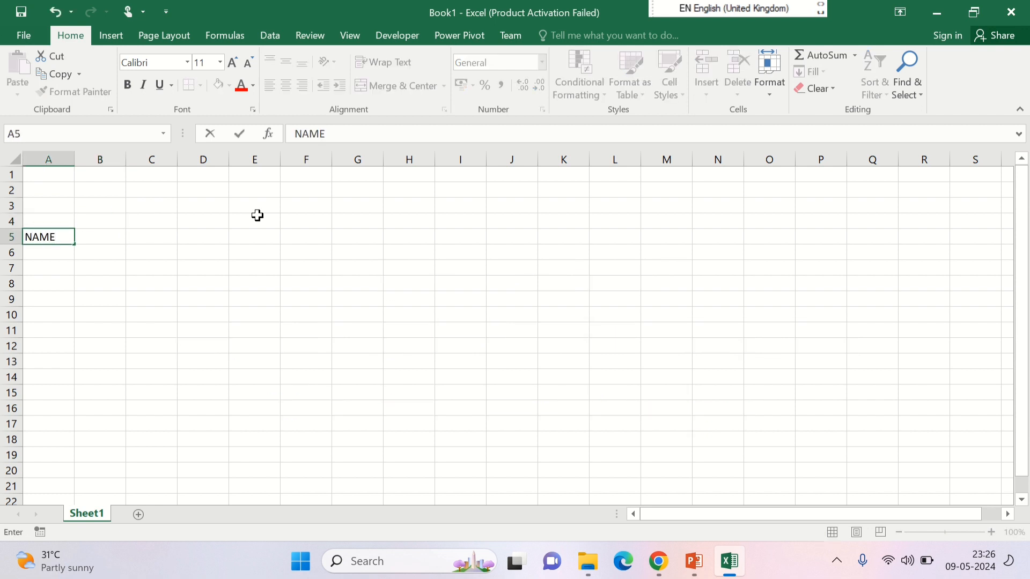
key(Tab)
text(HI)
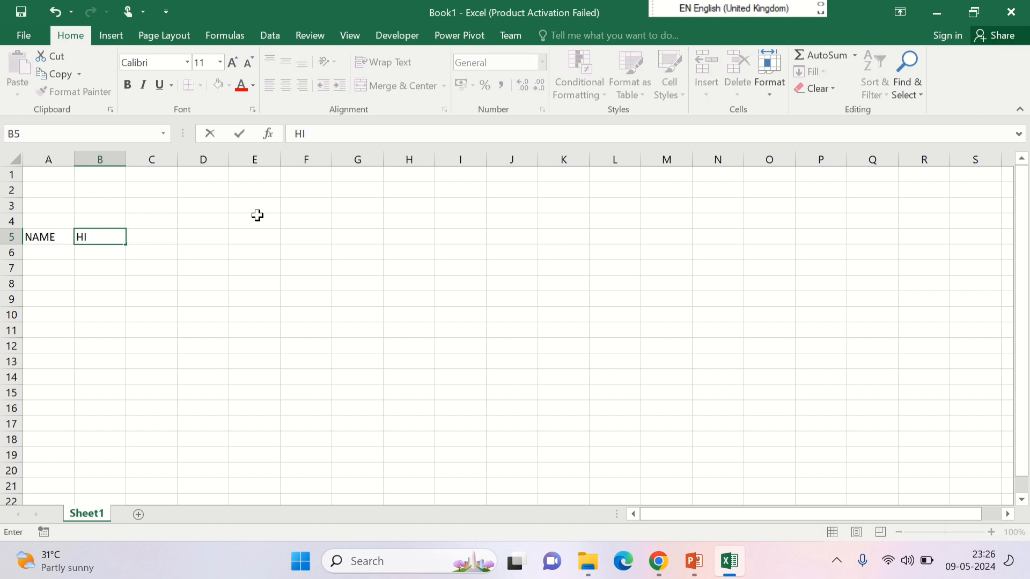
text(NDI)
key(Tab)
text(EN)
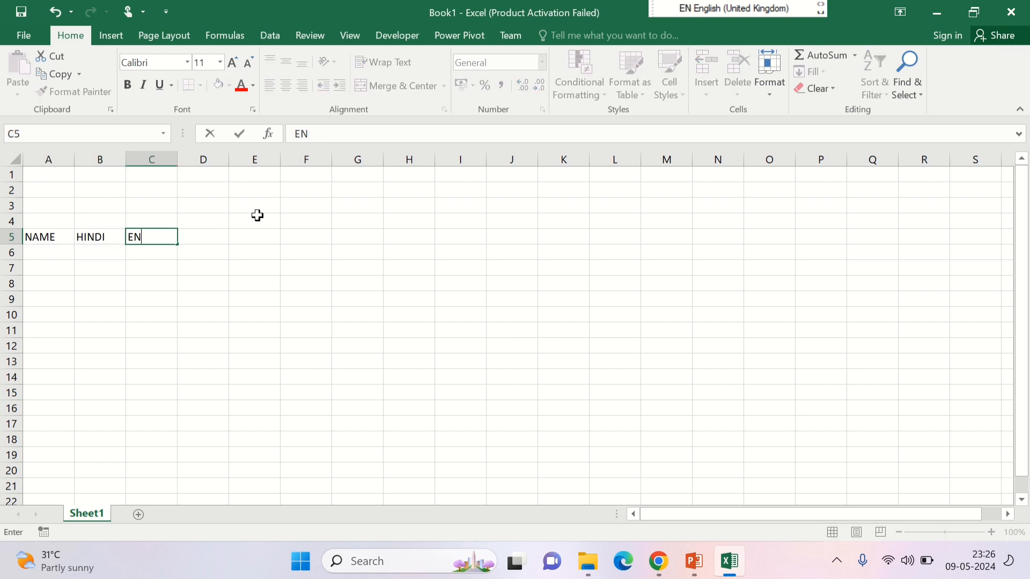
text(NG)
key(BackSpace)
key(BackSpace)
text(GLISH)
key(Tab)
- Add the subject headings MATH, SCIENCE and SST in cells D5 to F5
text(MATH)
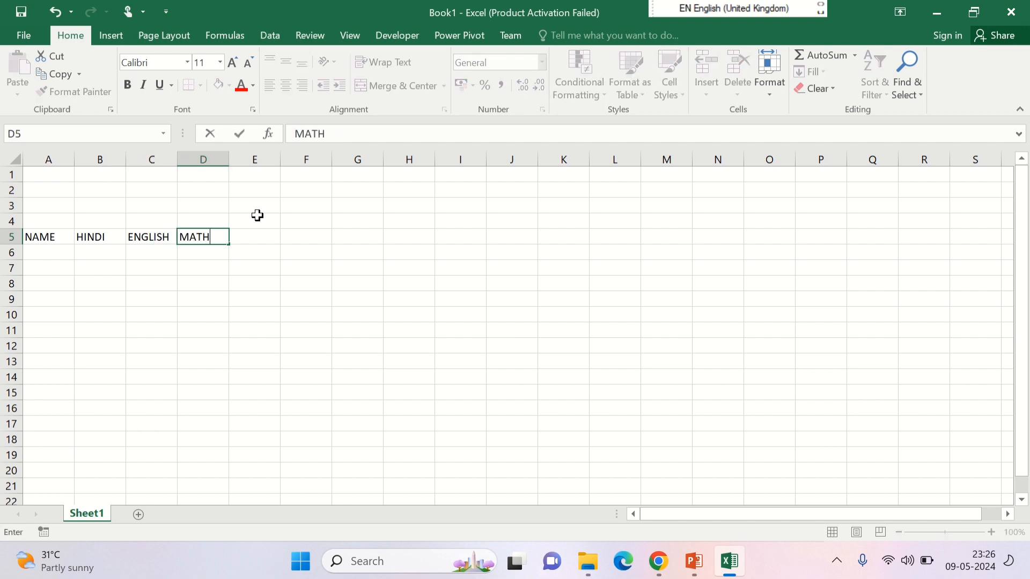
key(Tab)
text(S)
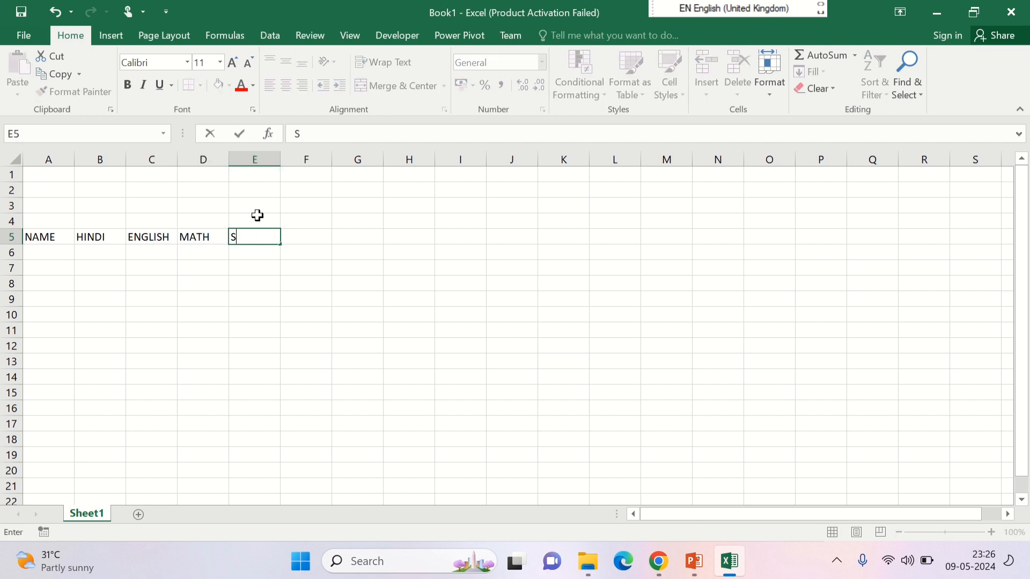
text(CIENCE)
key(Tab)
text(SST)
key(Tab)
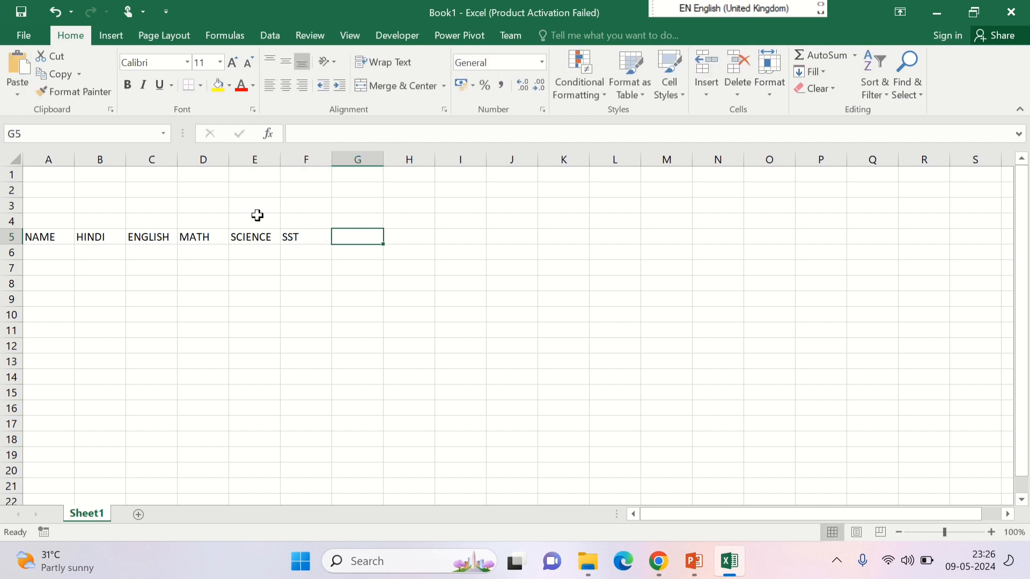
- Enter the headings TOTAL and AVERAGE in cells G5 and H5
text(TOTAL)
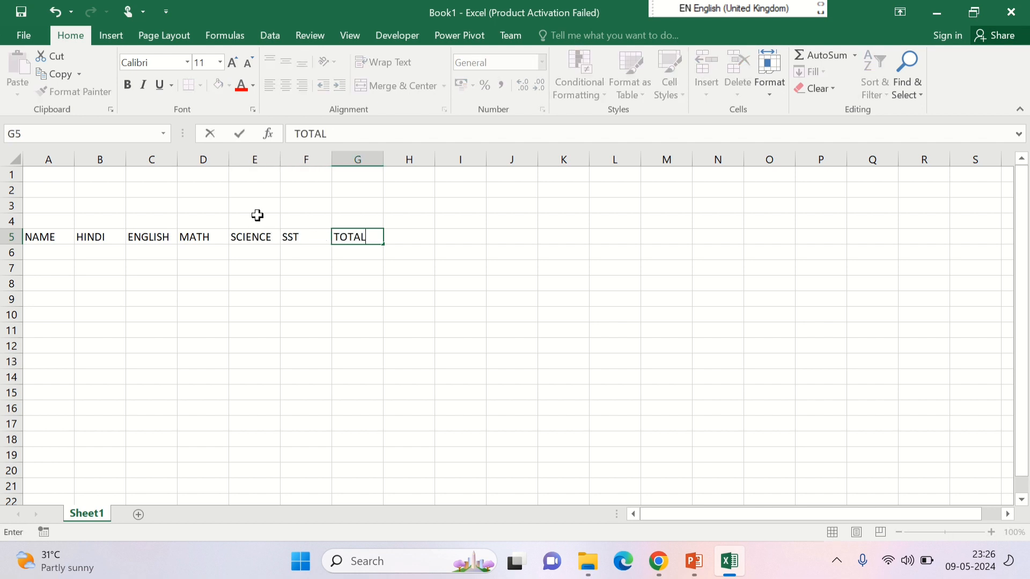
key(Tab)
text(AVERAT)
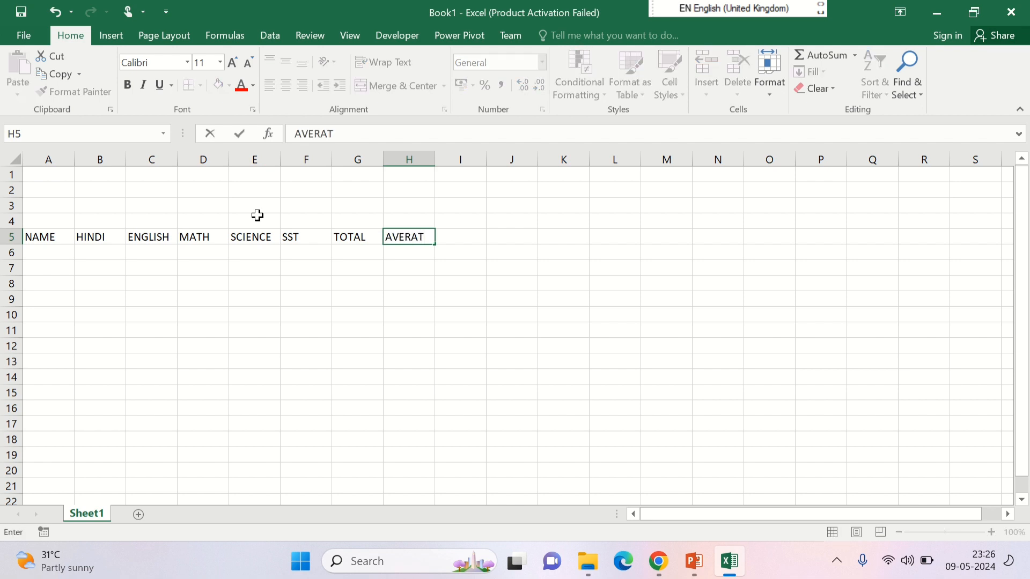
key(BackSpace)
text(GE)
key(Tab)
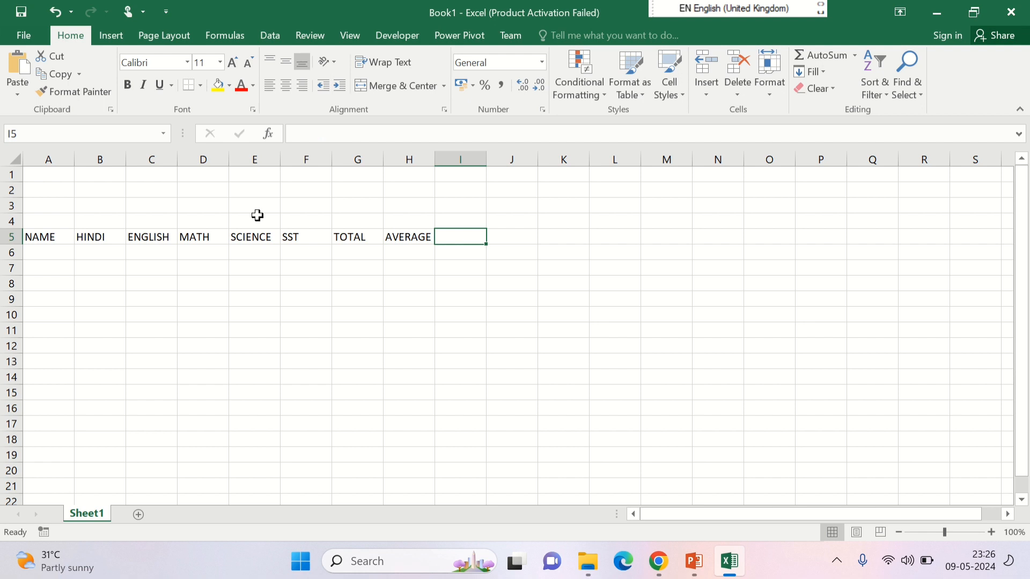
- Complete the heading row with MAX, MIN and COUNT in cells I5 to K5
text(MAX)
key(Tab)
text(MI)
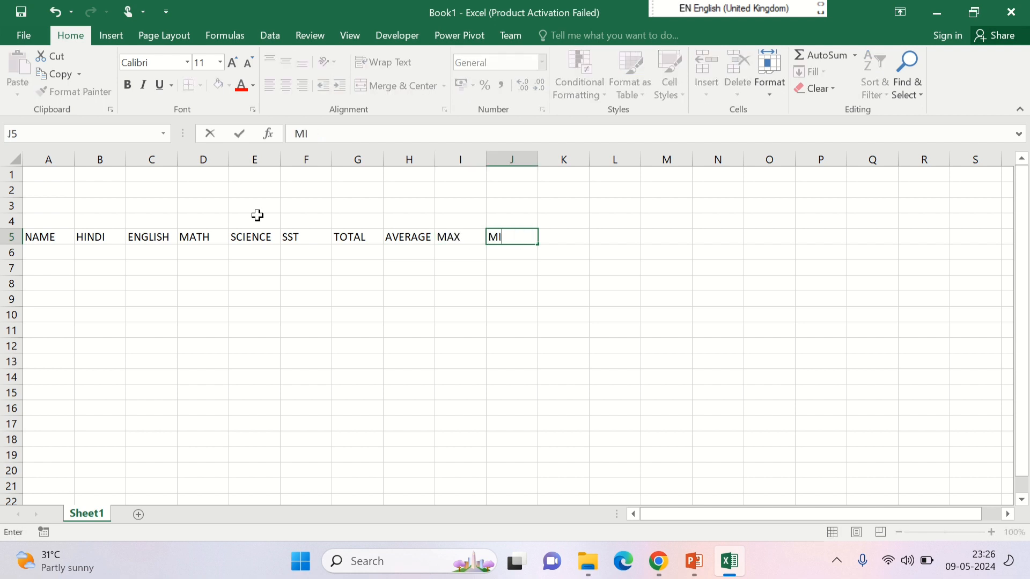
text(N)
key(Tab)
text(COUN)
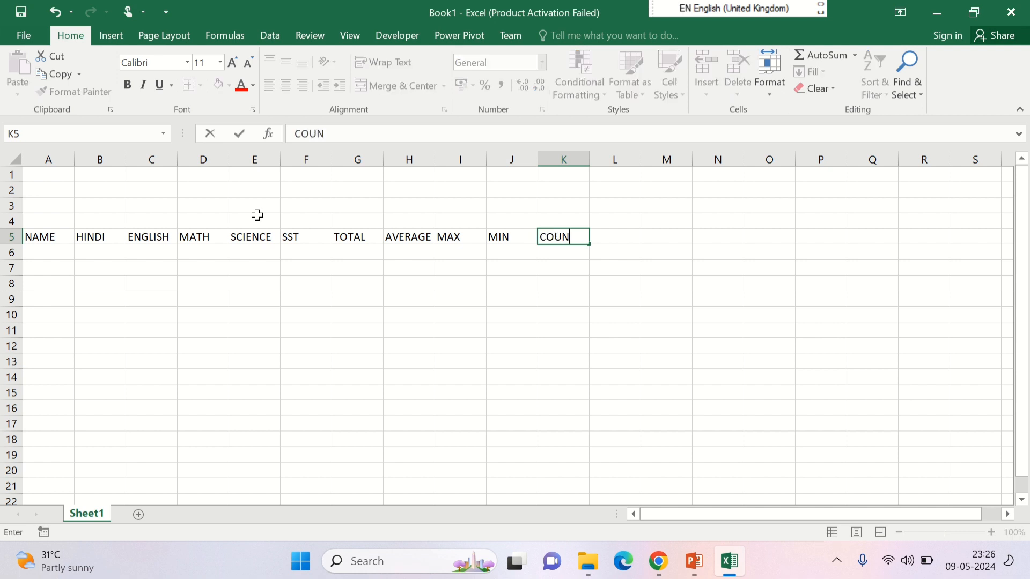
text(T)
key(Return)
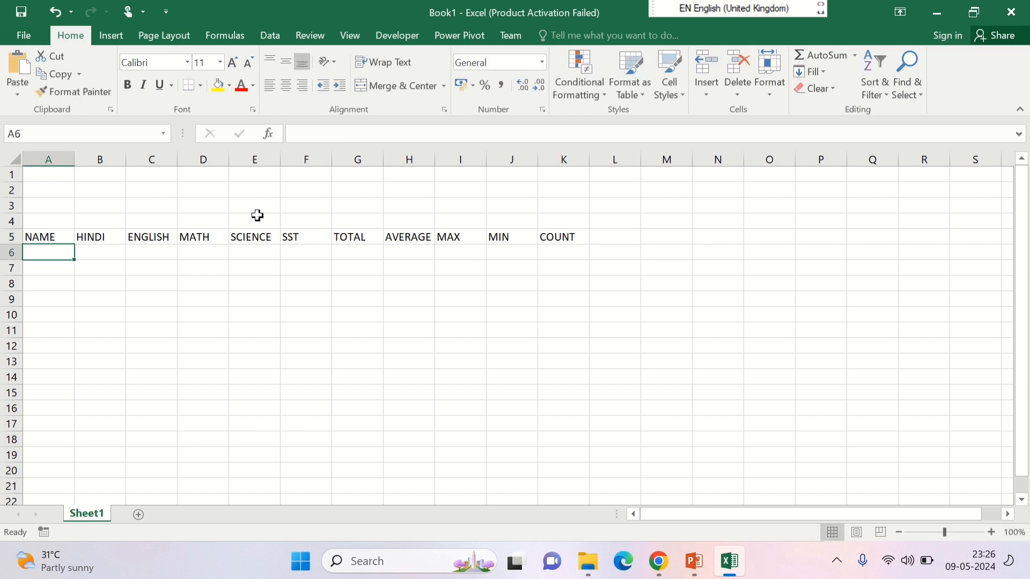
- Enter the first three students' names in cells A6 to A8 of the NAME column
text(N)
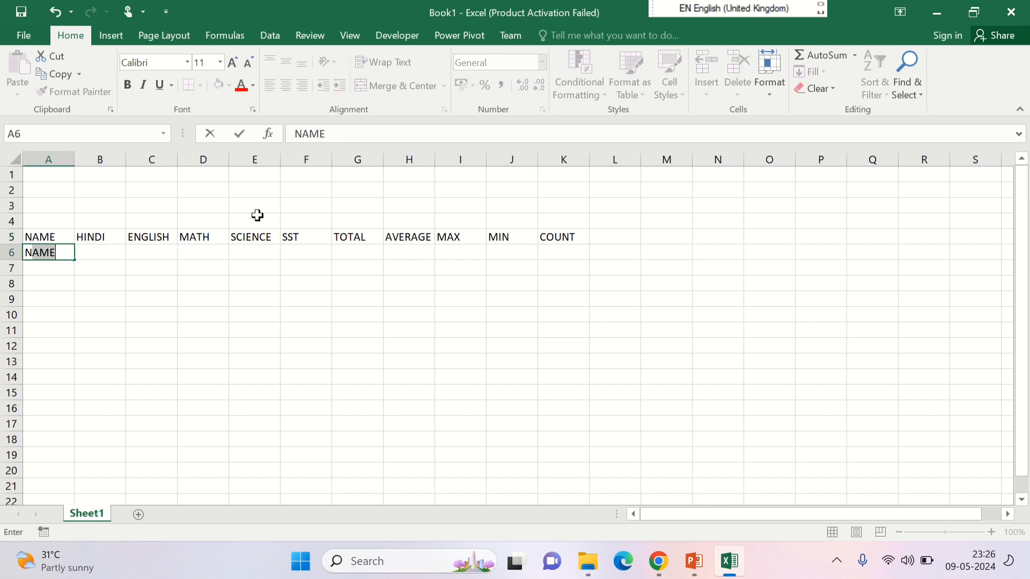
text(ISHANT)
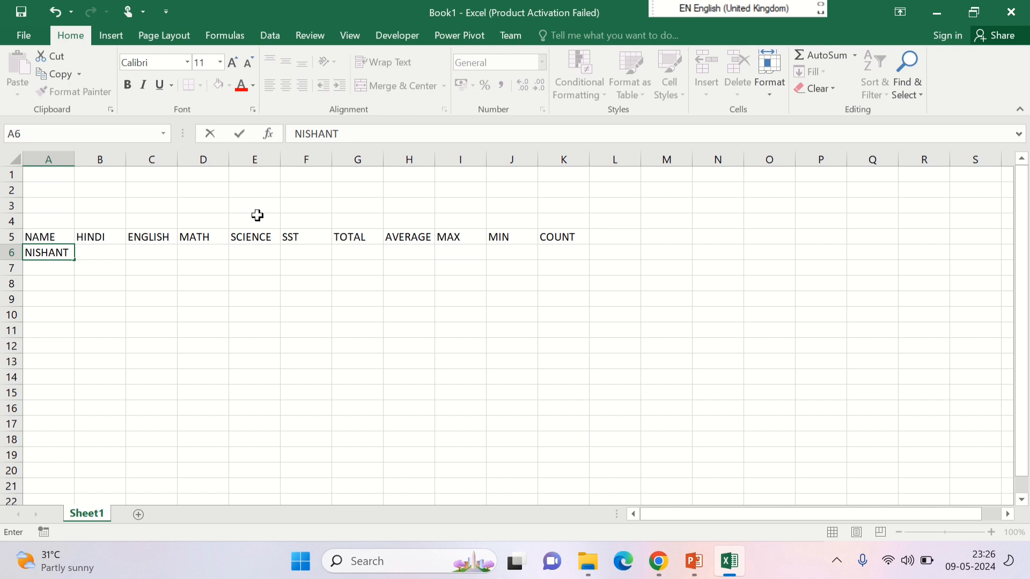
key(Return)
text(RAJESH)
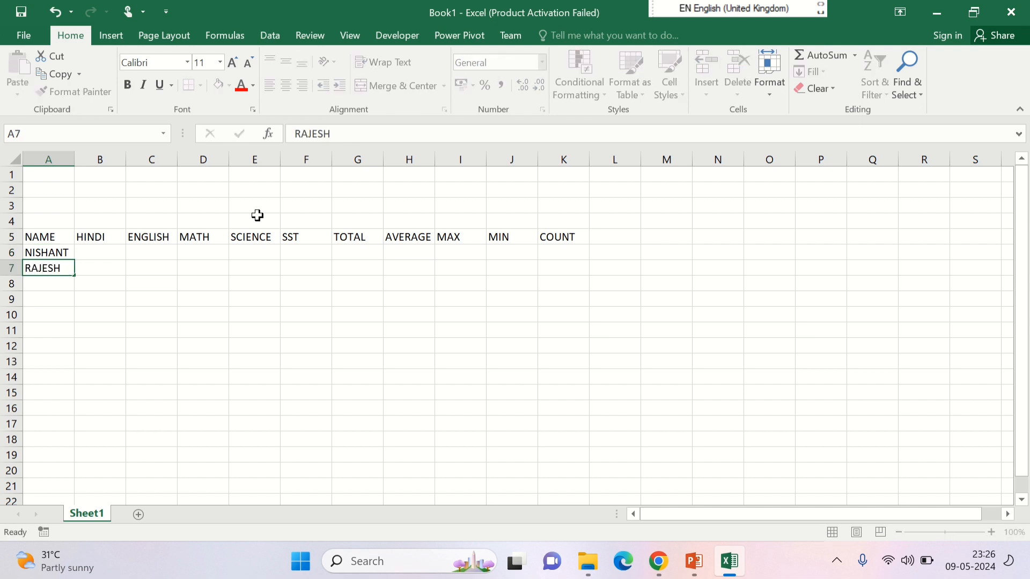
key(Return)
text(HARSH)
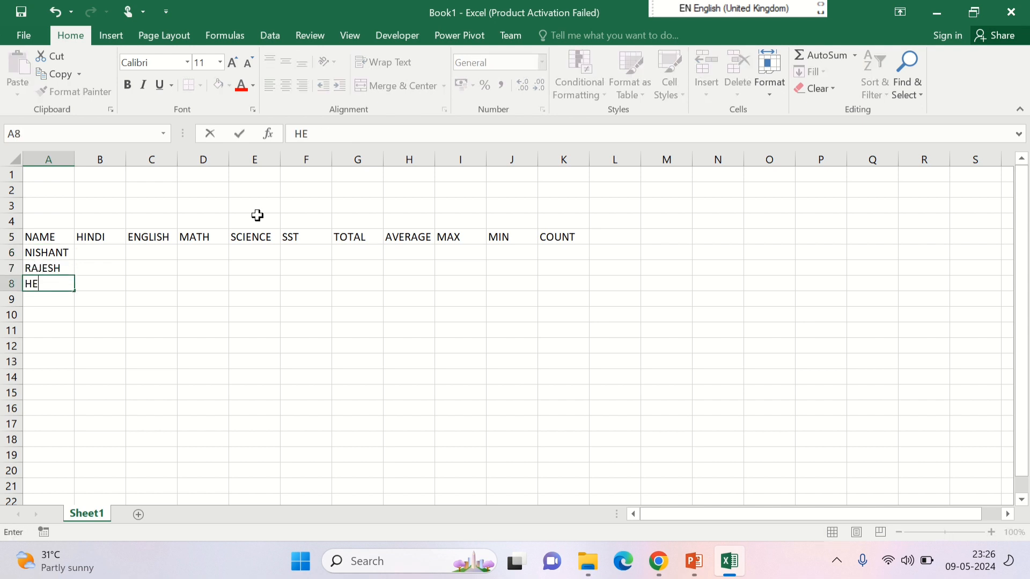
key(Return)
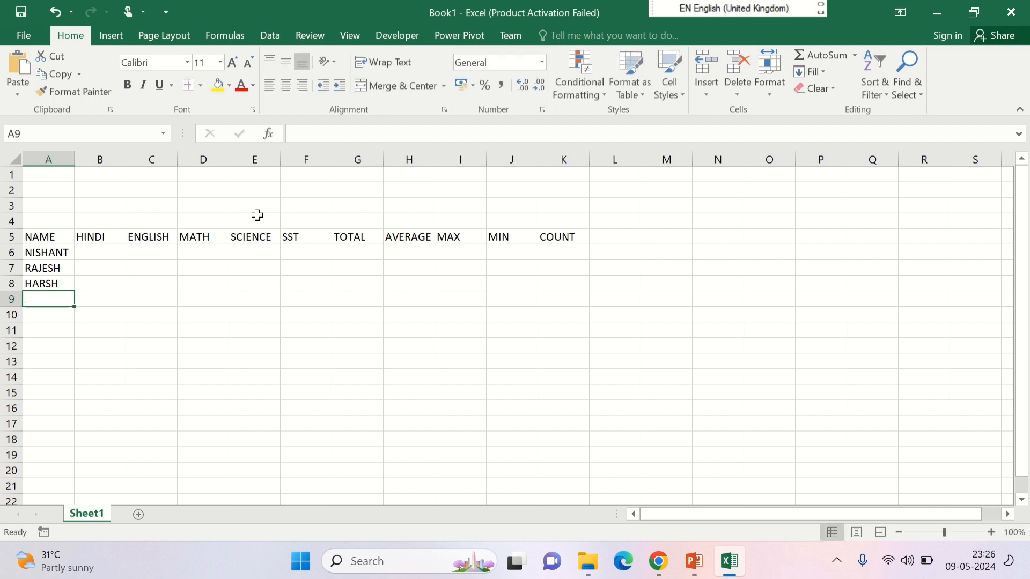
- Enter the fourth and fifth students' names in cells A9 and A10
text(SU)
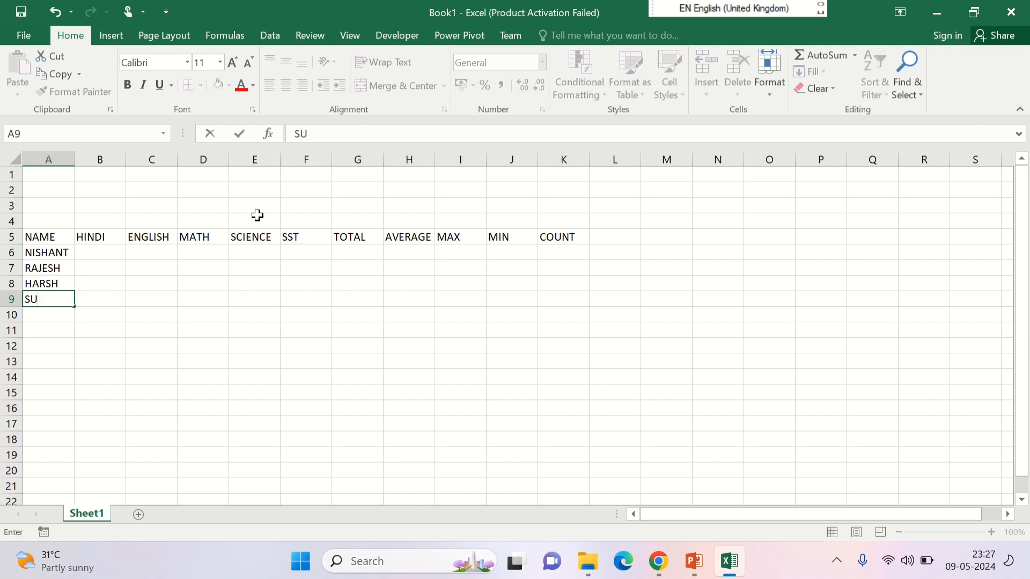
key(BackSpace)
text(OMA)
key(Return)
text(S)
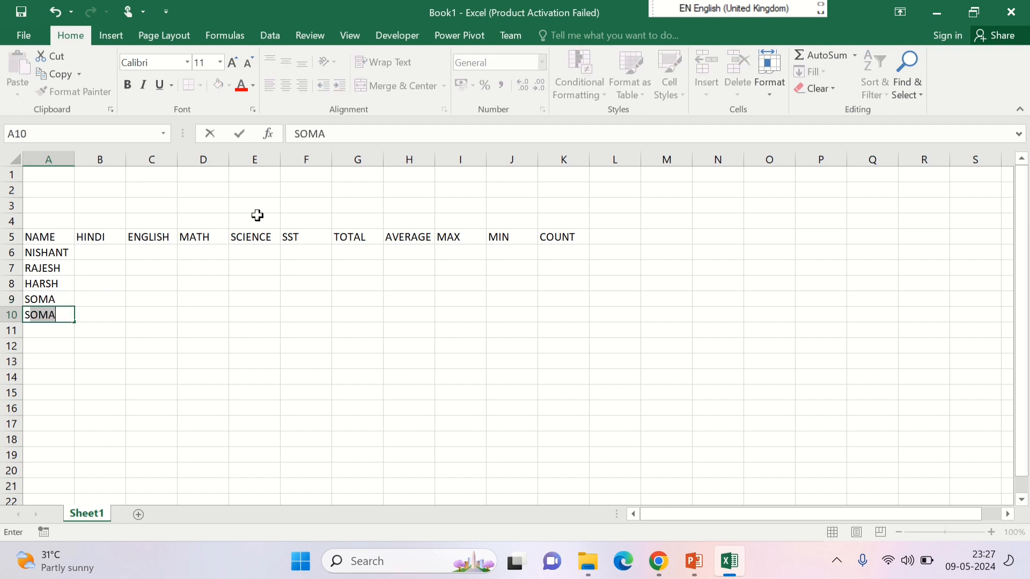
text(HANKAR)
key(Return)
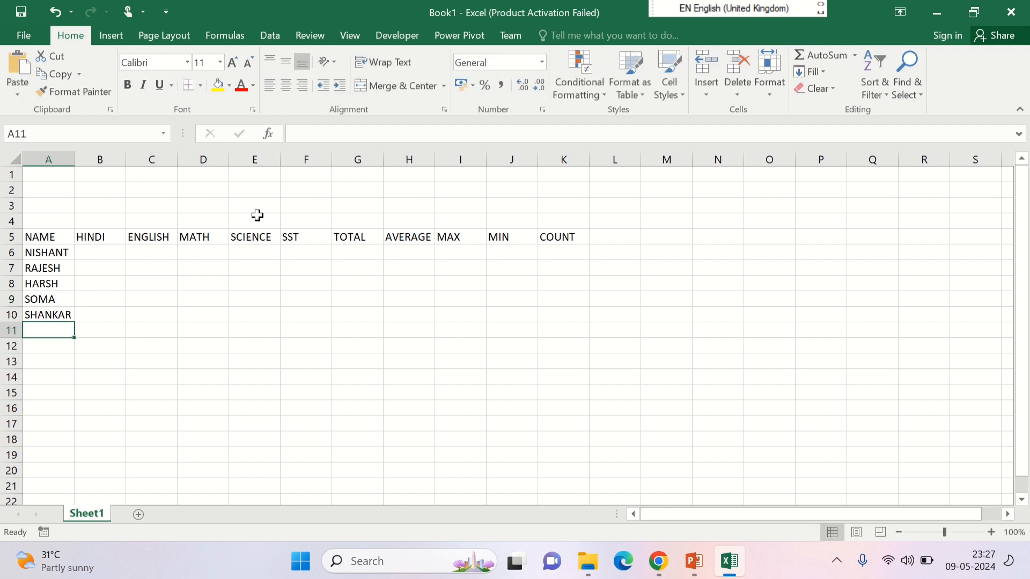
- Enter the first student's marks in row 6: 67 for HINDI and 88 for ENGLISH
key(Up)
key(Up)
key(Up)
key(Up)
key(Up)
key(Right)
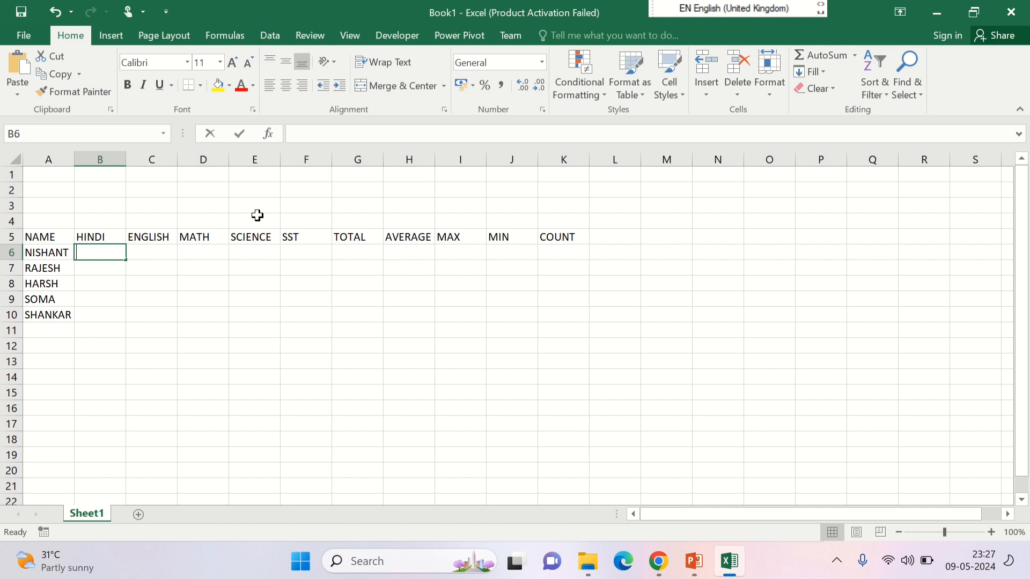
text(67)
key(Tab)
text(88)
key(Tab)
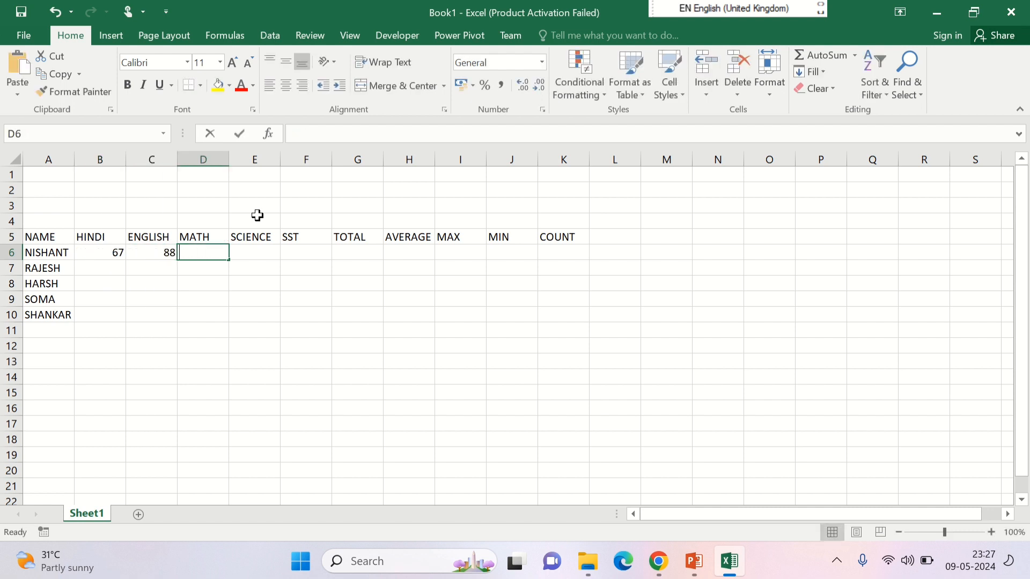
- Complete the first student's marks in row 6 with 77 for MATH, 66 for SCIENCE and 99 for SST
text(77)
key(Tab)
text(66)
key(Tab)
text(9)
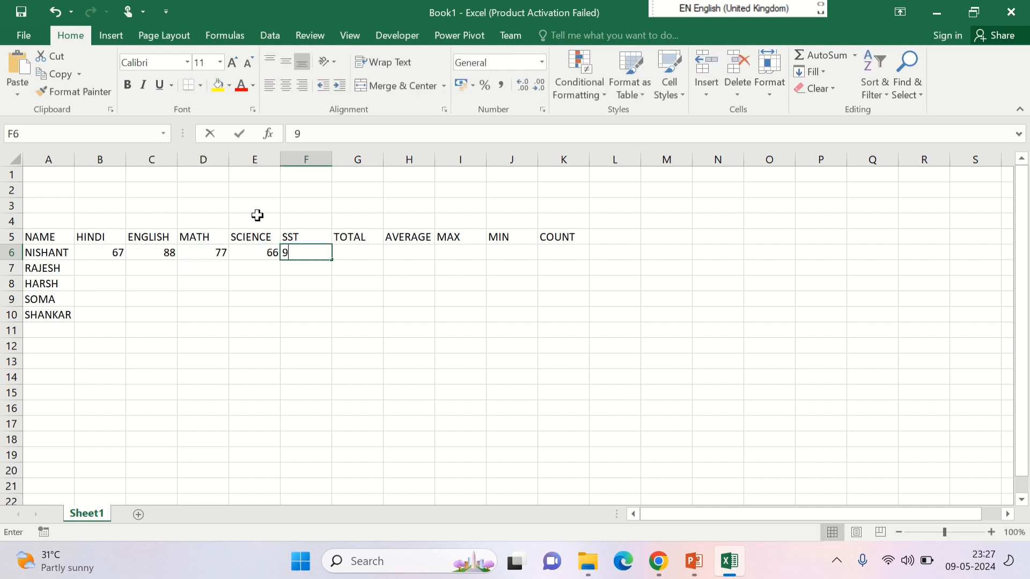
text(9)
key(Return)
- Enter the second student's marks 55, 33, 44, 67 and 98 in cells B7 to F7
text(55)
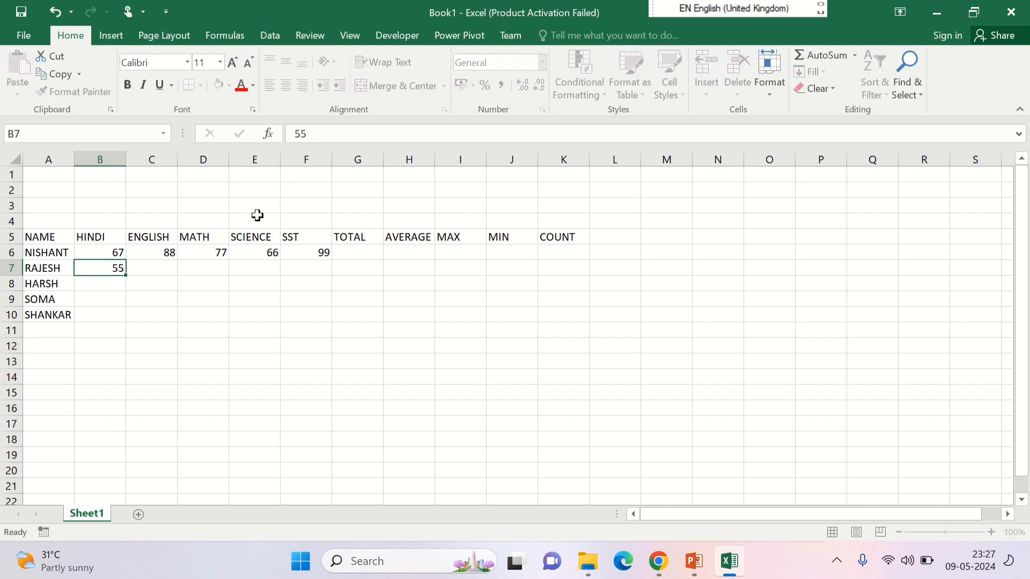
key(Tab)
text(33)
key(Tab)
text(444)
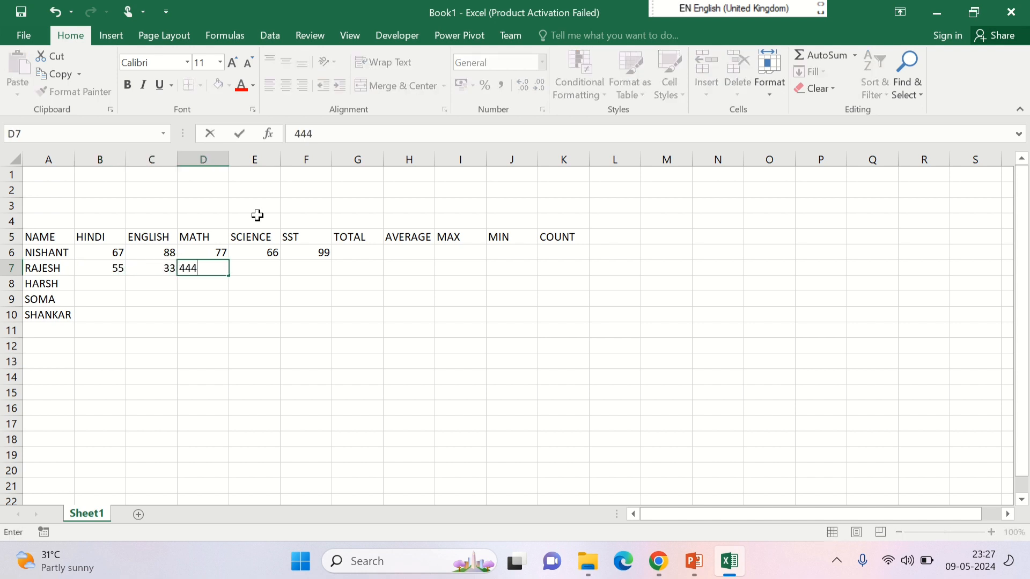
key(BackSpace)
key(Tab)
text(67)
key(Tab)
text(98)
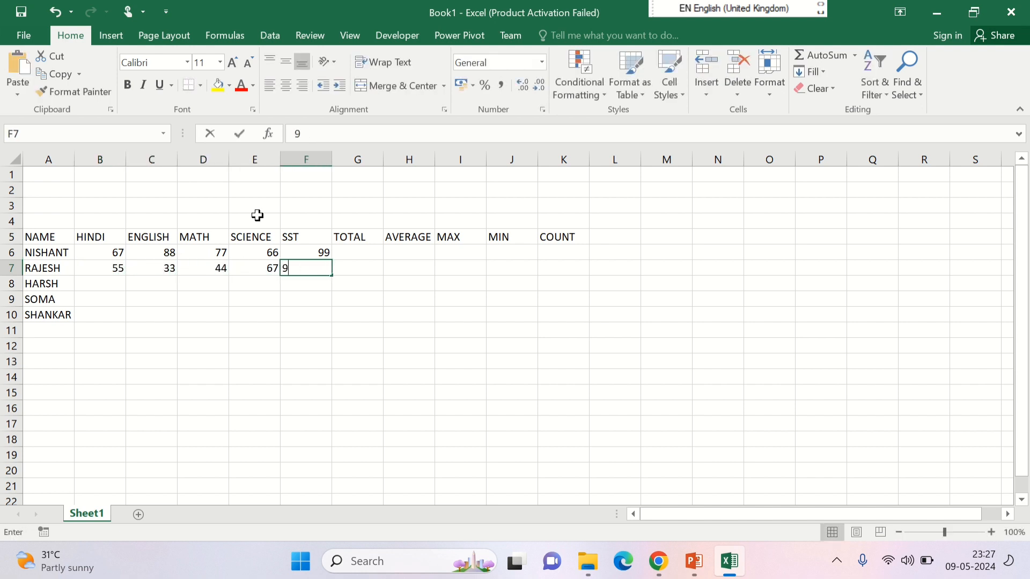
key(Tab)
key(Return)
- Enter the third student's marks 43, 56, 76, 87 and 98 in cells B8 to F8
text(43)
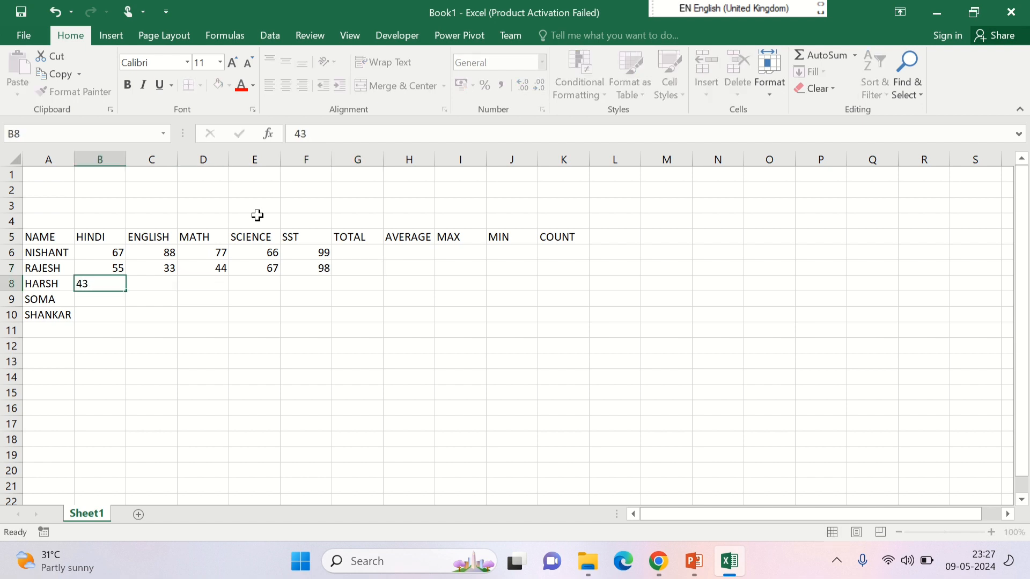
key(Tab)
text(56)
key(Tab)
text(76)
key(Tab)
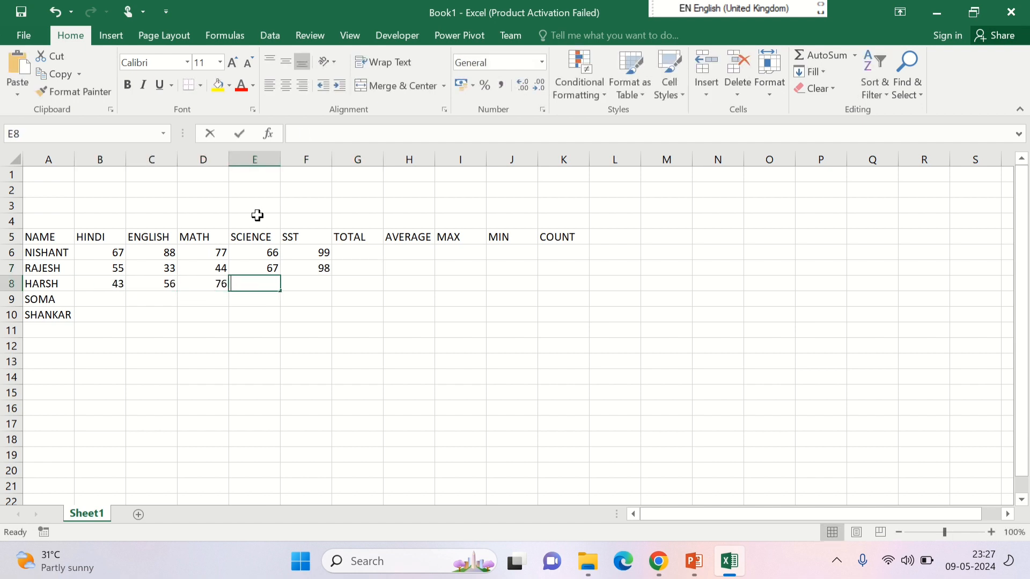
text(87)
key(Tab)
text(98)
key(Return)
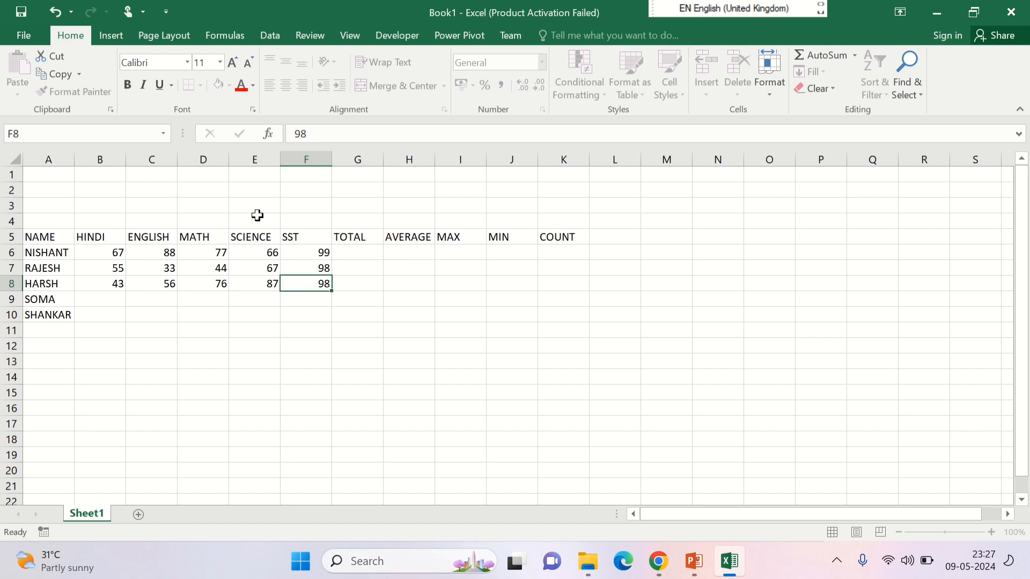
- Enter the fourth student's marks in row 9: 65 for HINDI and 75 for ENGLISH
text(65)
key(Tab)
text(75)
key(Tab)
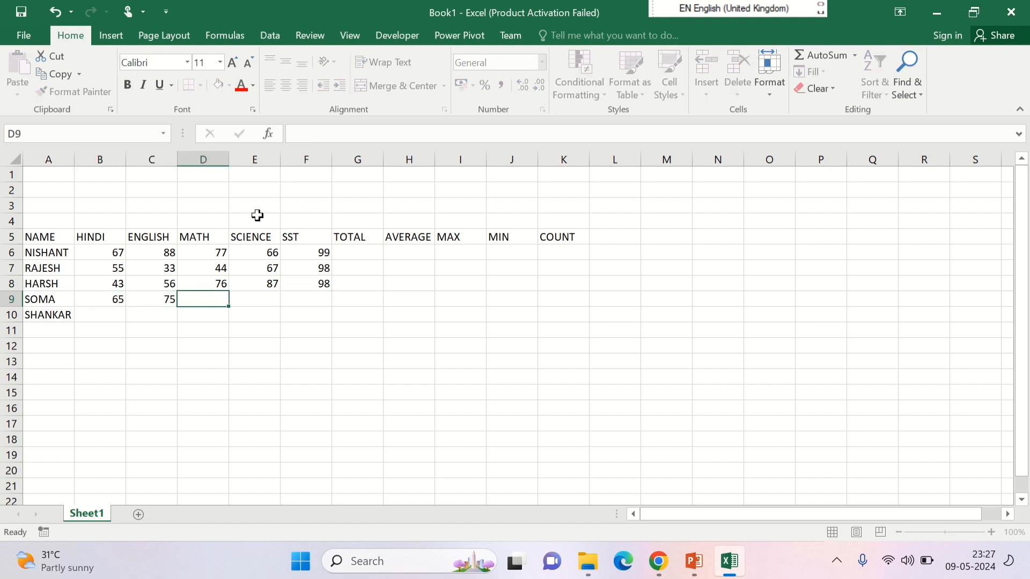
text(345)
key(Tab)
key(shift+Tab)
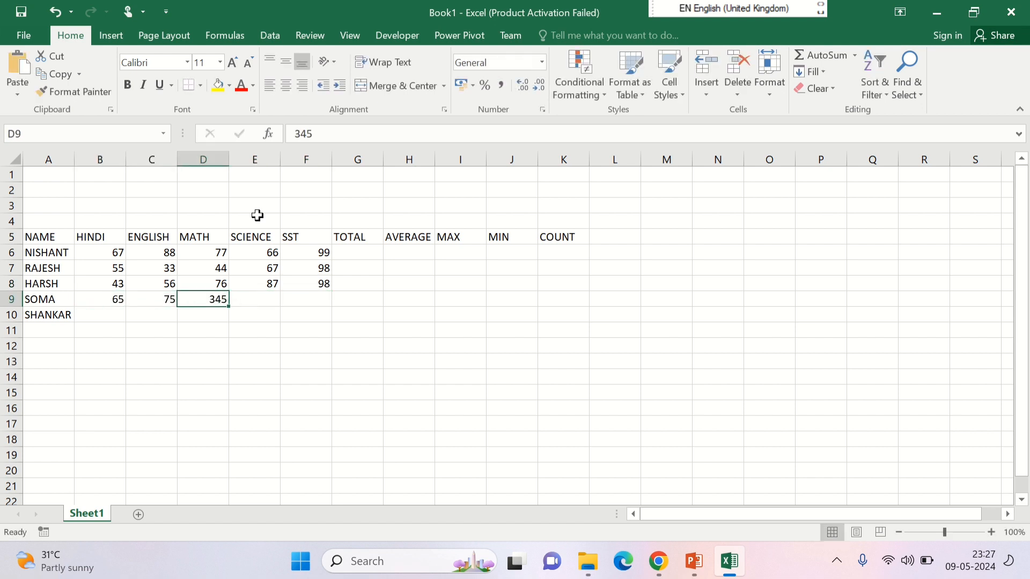
- Complete the fourth student's marks in row 9 with 76 for MATH, 85 for SCIENCE and 84 for SST
text(76)
key(Tab)
text(85)
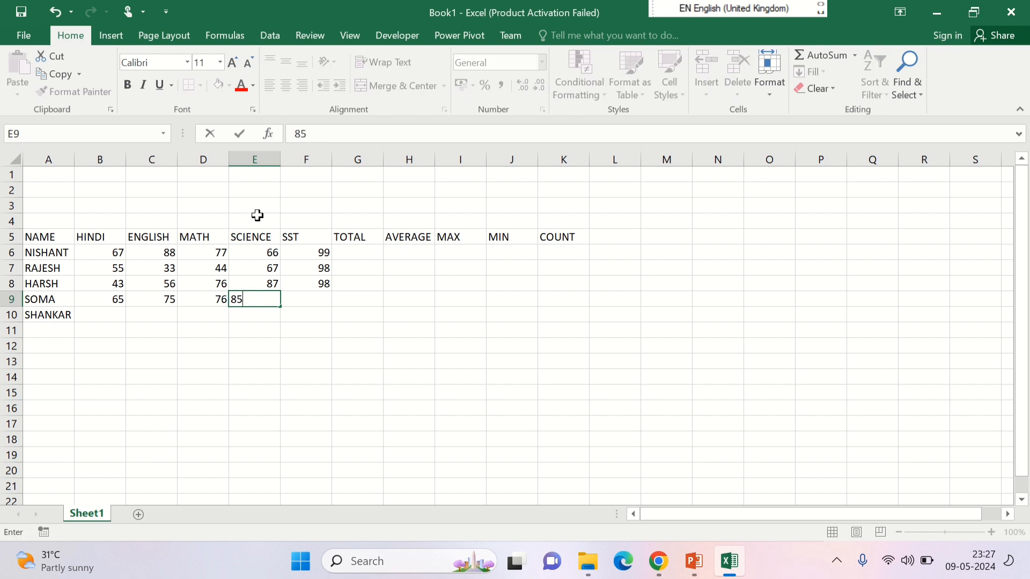
key(Tab)
text(84)
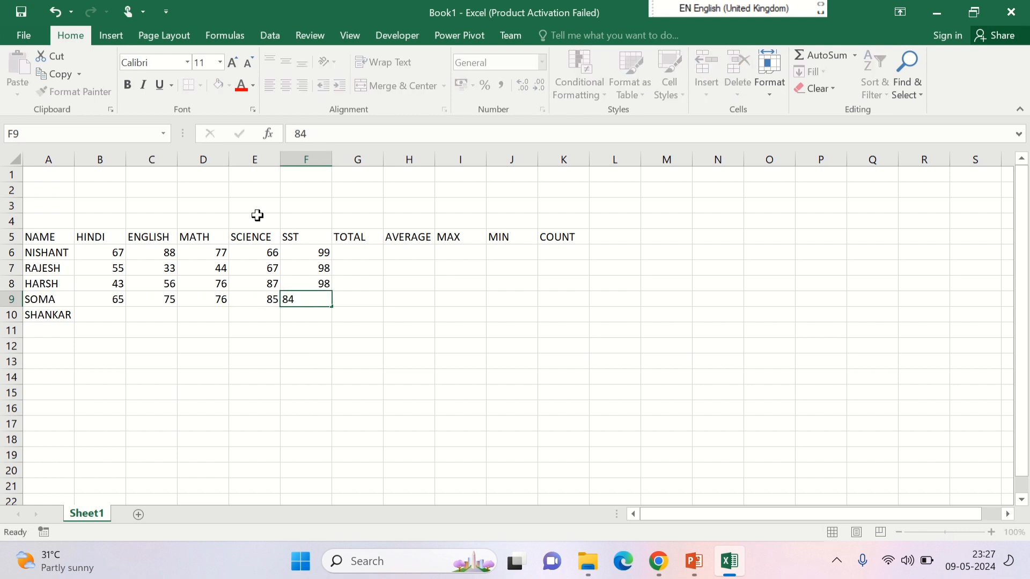
key(Return)
- Enter the fifth student's marks 54, 76, 76, 55 and 44 in cells B10 to F10
key(Left)
key(Left)
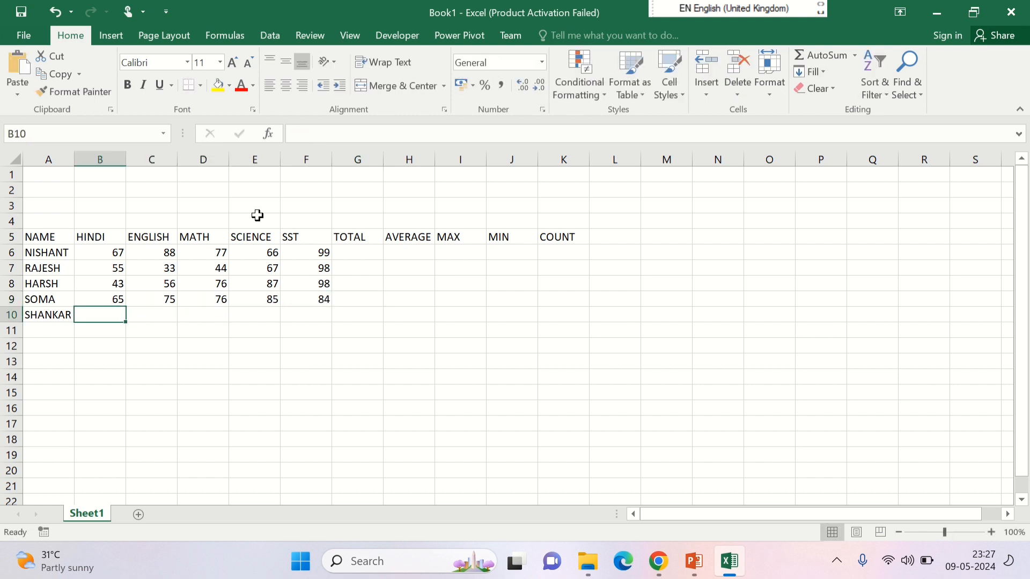
text(756)
key(Tab)
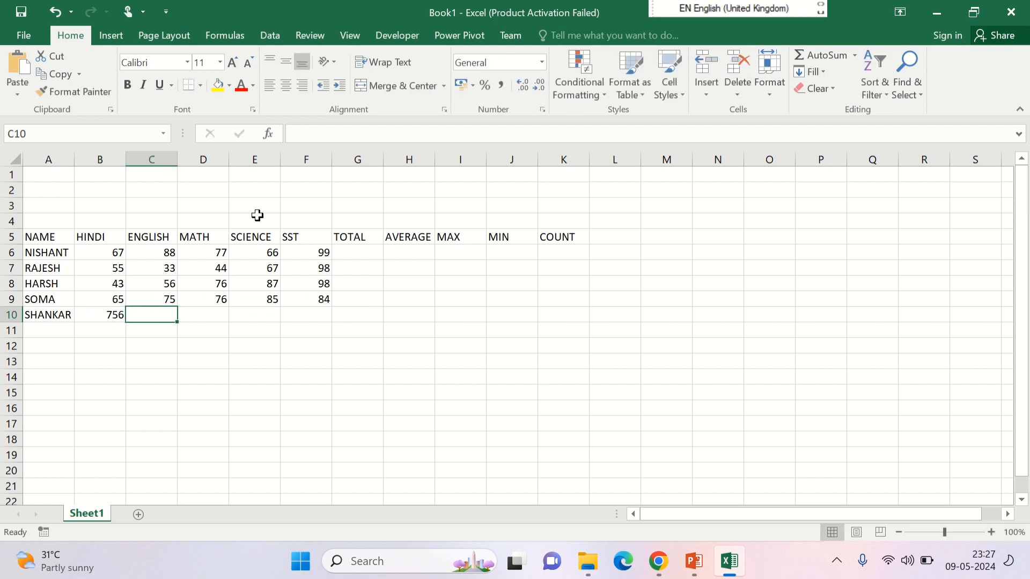
key(Left)
text(54)
key(Tab)
text(76)
key(Tab)
text(76)
key(Tab)
text(55)
key(Tab)
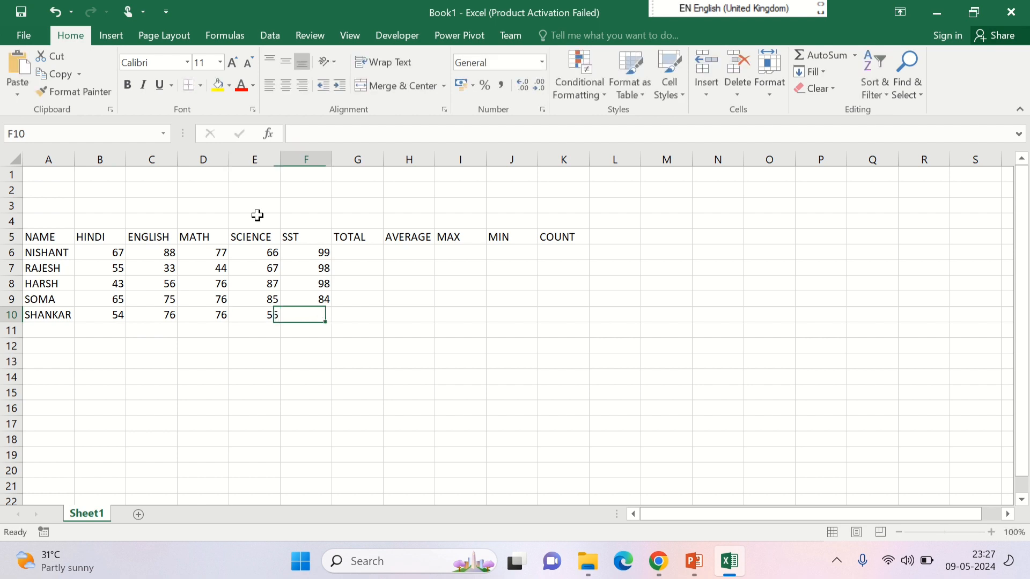
text(44)
key(Tab)
- Select the first student's TOTAL cell G6 and widen column G to more than twice its width
key(Up)
key(Up)
key(Up)
key(Up)
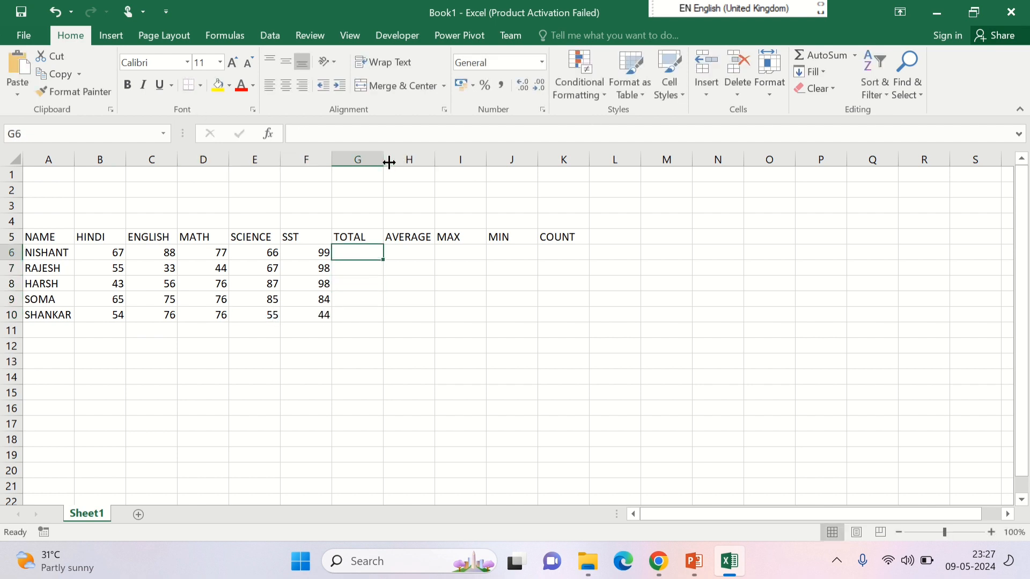
drag(387, 161, 452, 161)
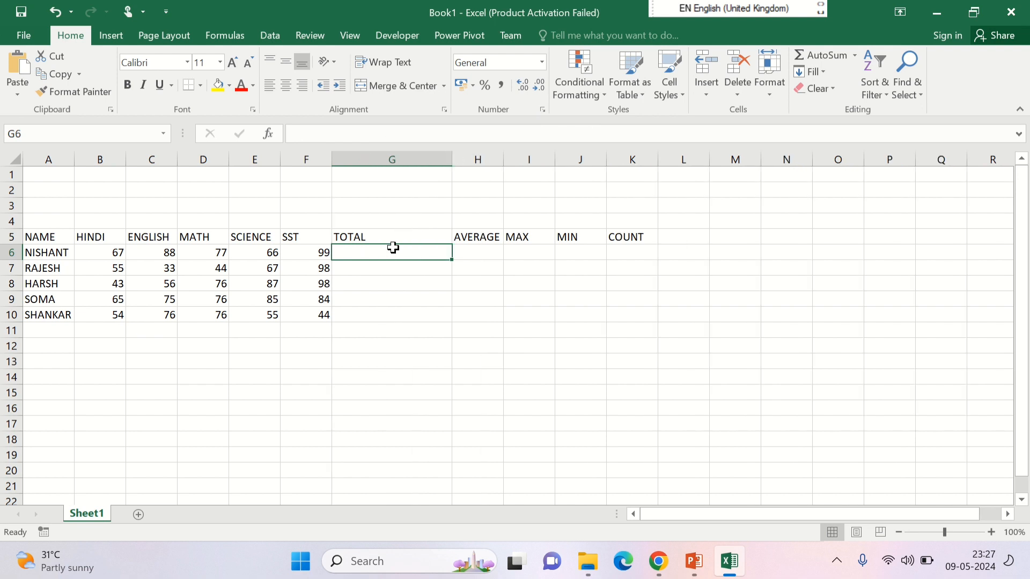
- Calculate the first student's total in cell G6 with the formula =B6+C6+D6+E6+F6
text(=)
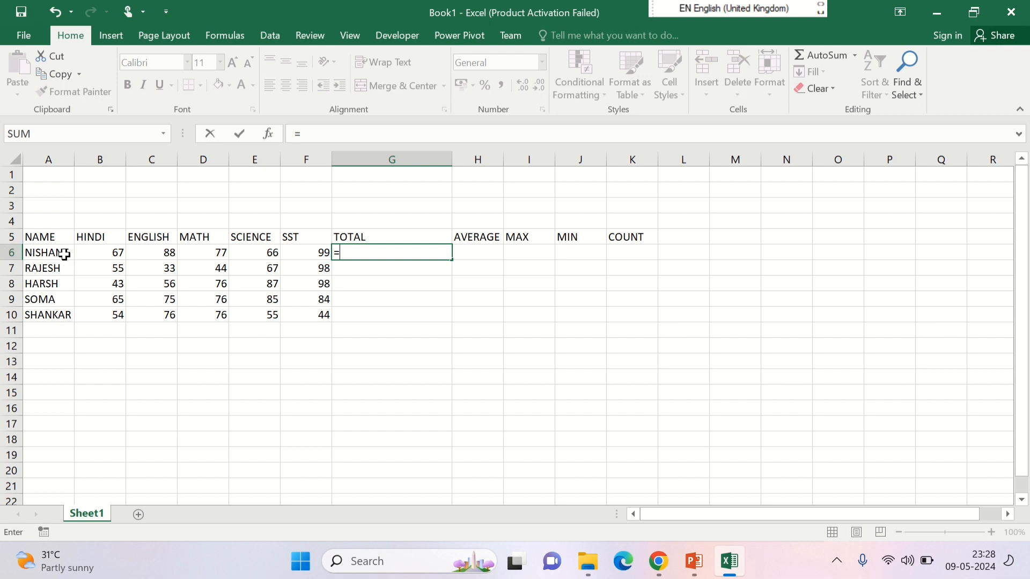
text(B6)
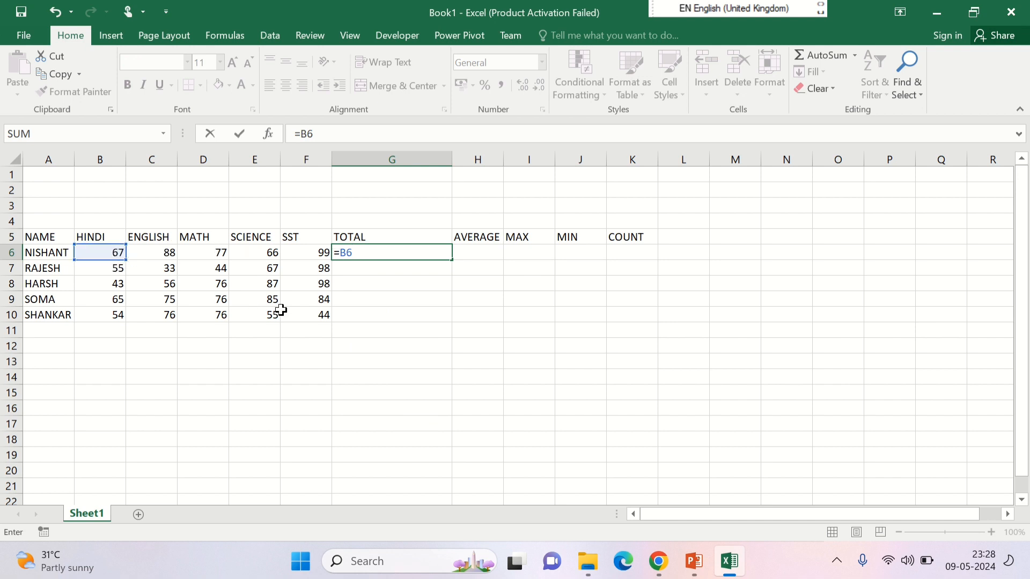
text(+D)
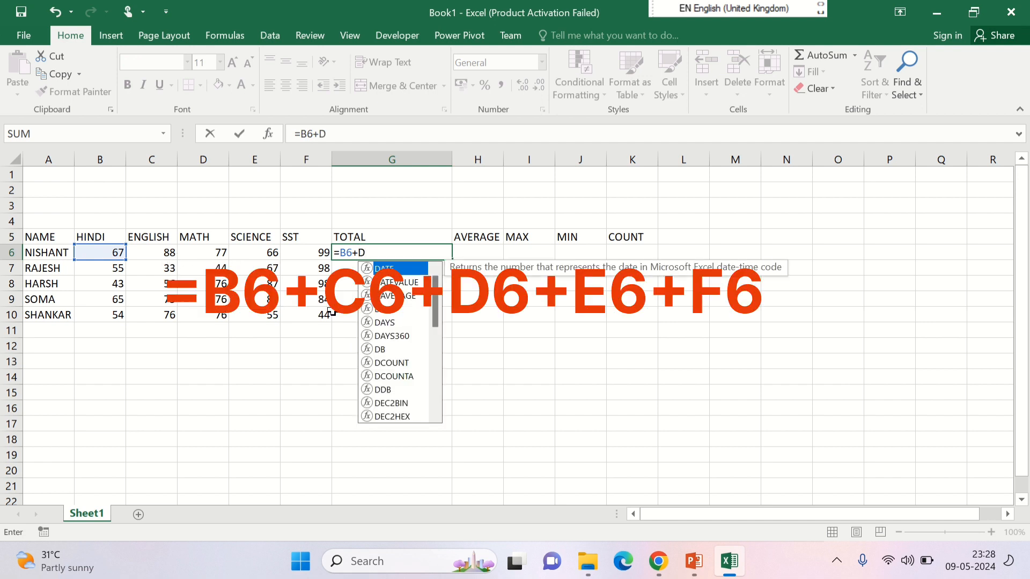
text(6)
key(BackSpace)
key(BackSpace)
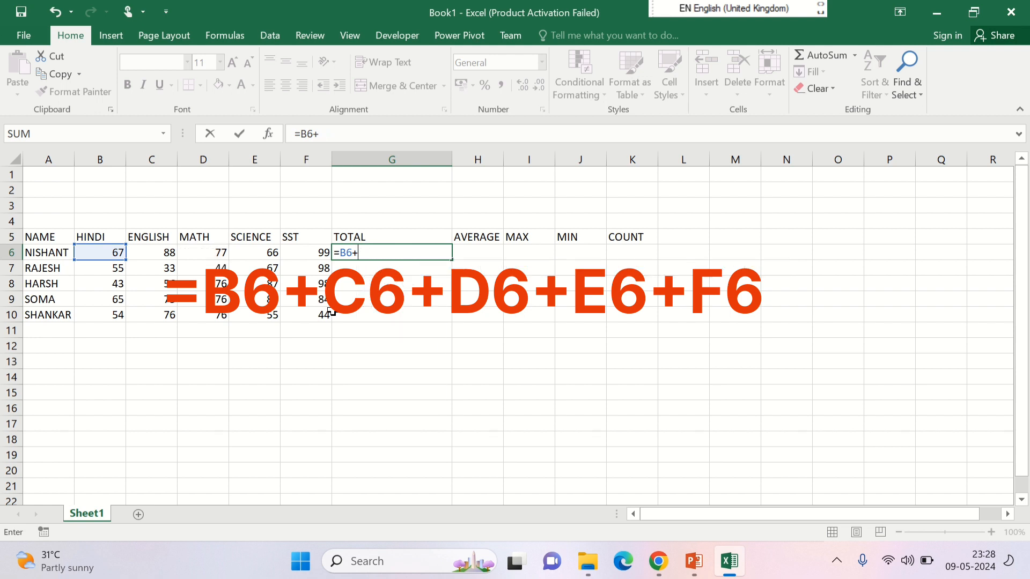
text(C6+D)
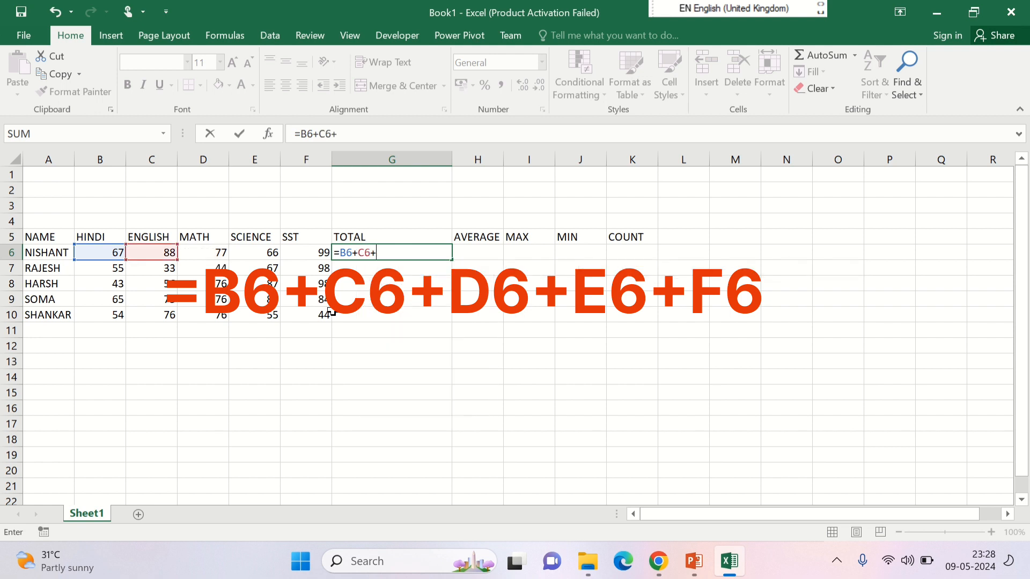
text(6)
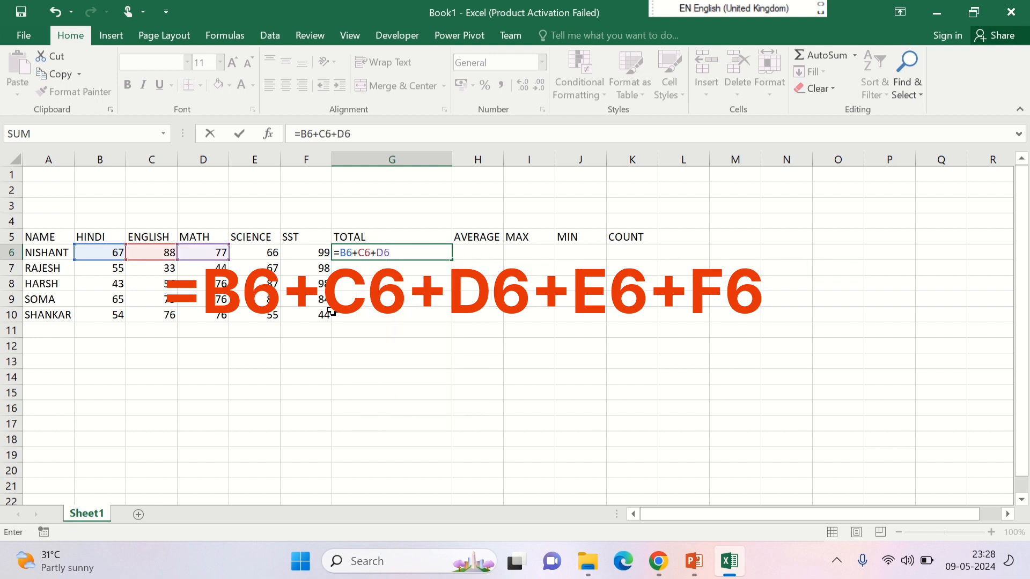
text(+E6+)
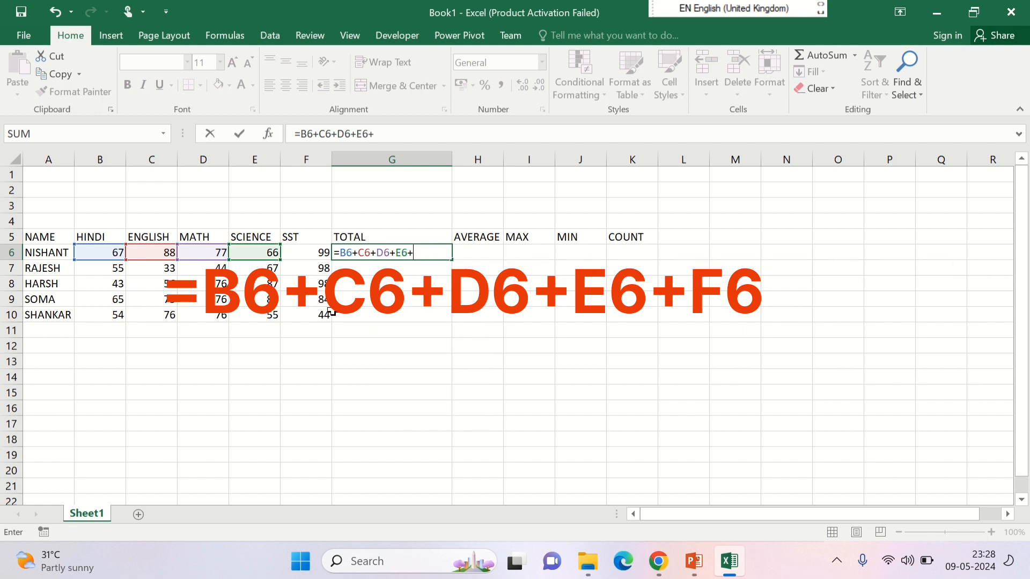
text(F6)
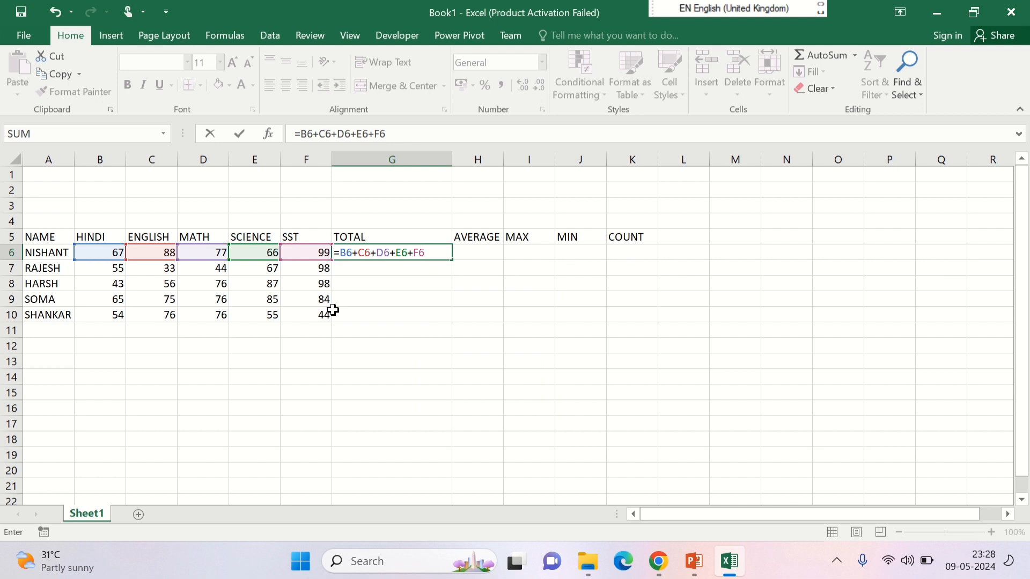
key(Return)
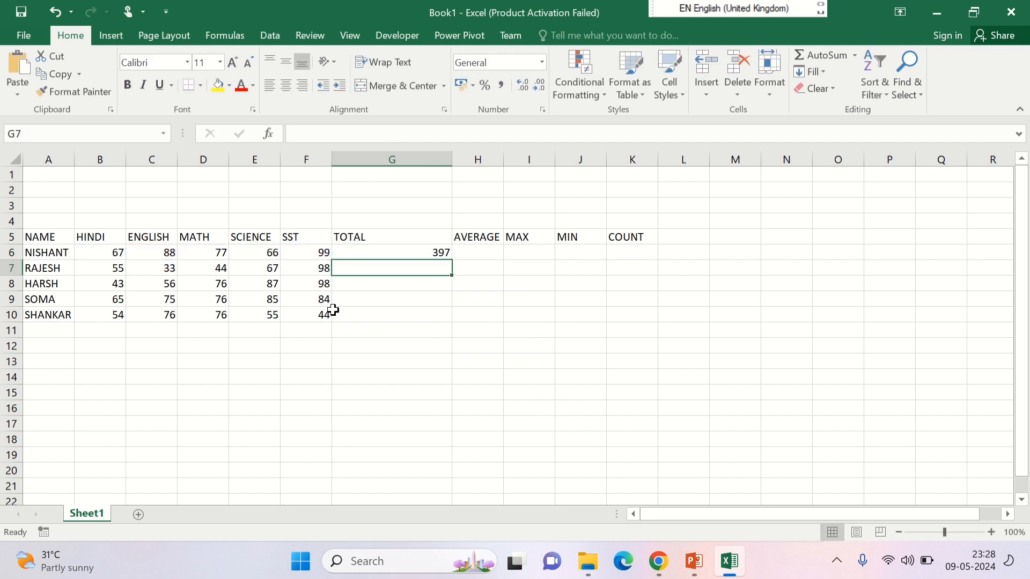
- Calculate the second student's total in cell G7 with the formula =SUM(B7,C7,D7,E7,F7)
text(=)
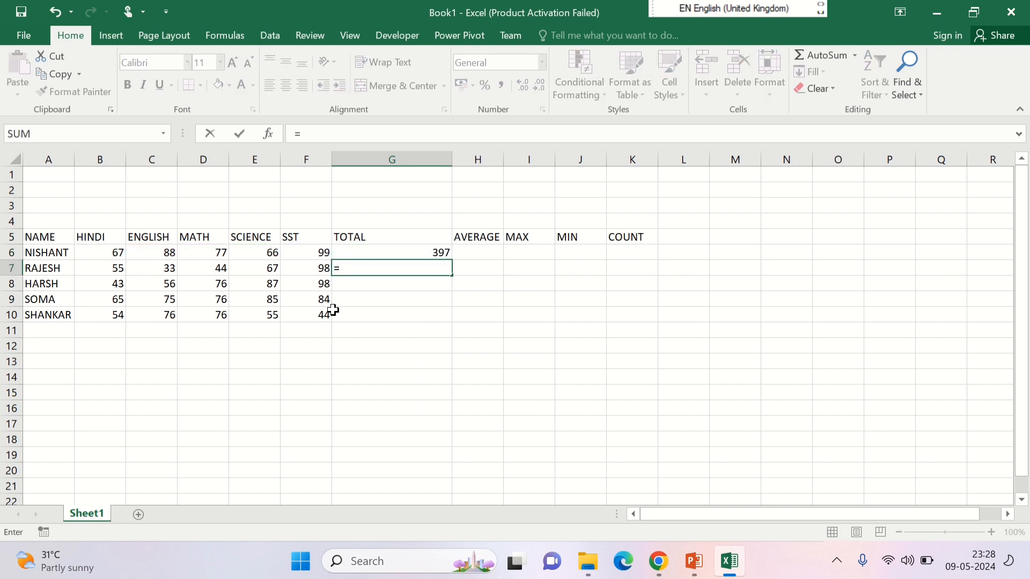
text(SUM)
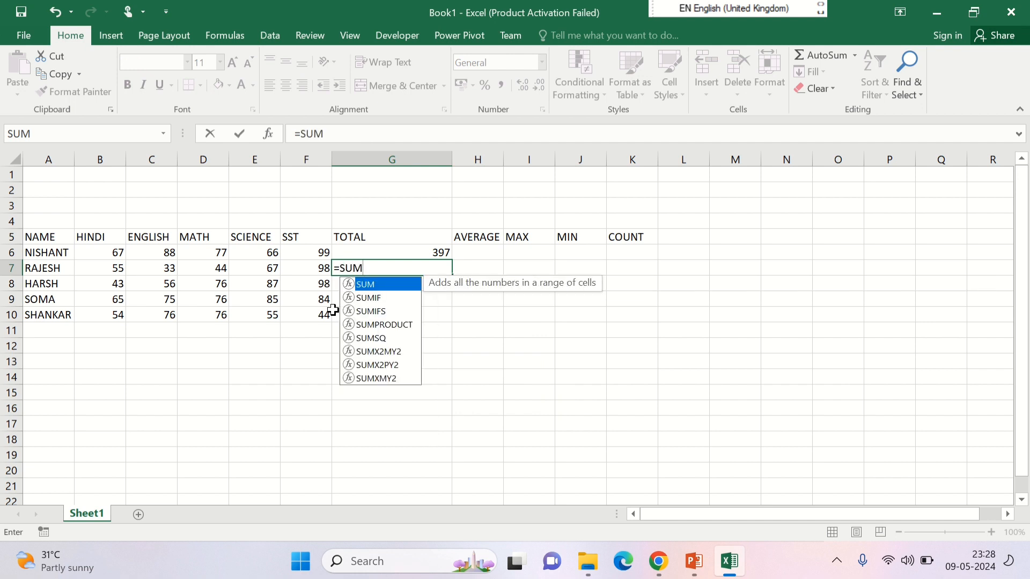
text(()
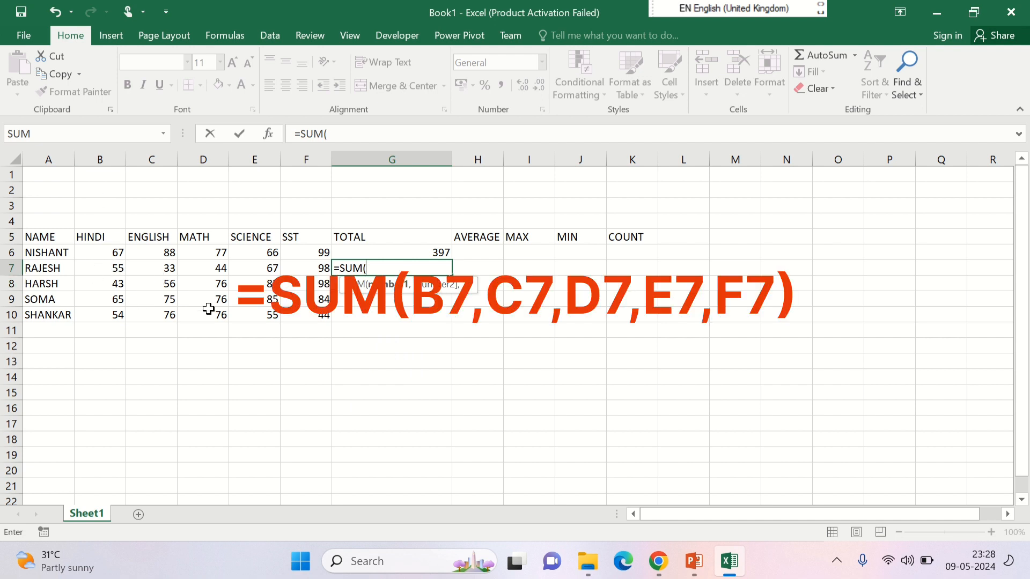
text(B7,)
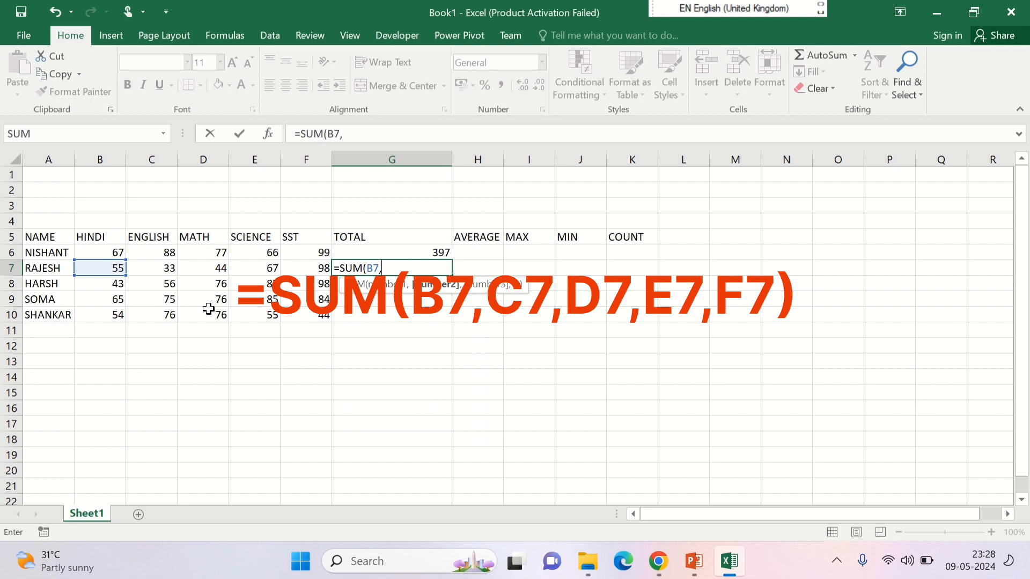
text(C7)
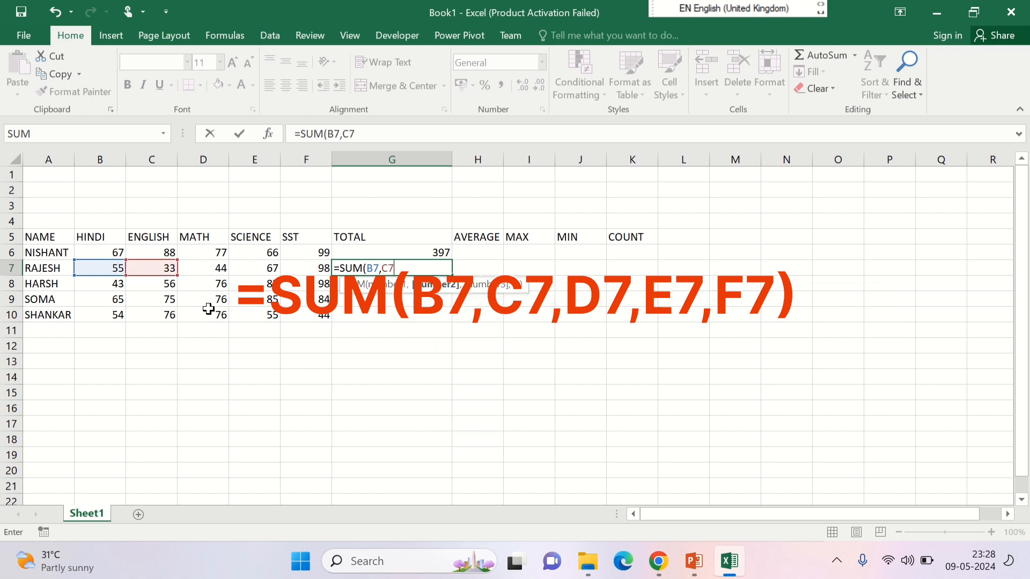
text(,D7,)
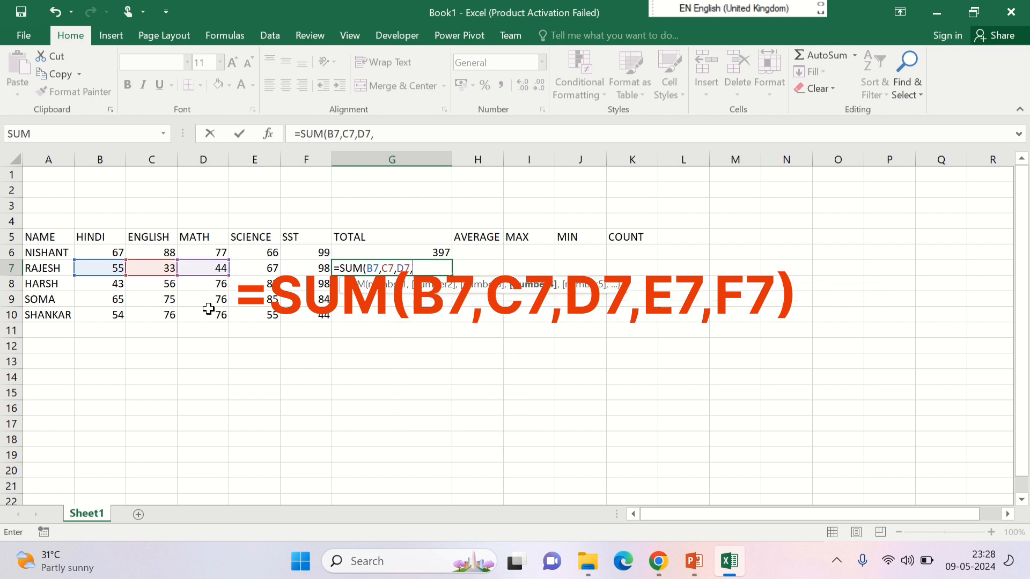
text(E7,F7)
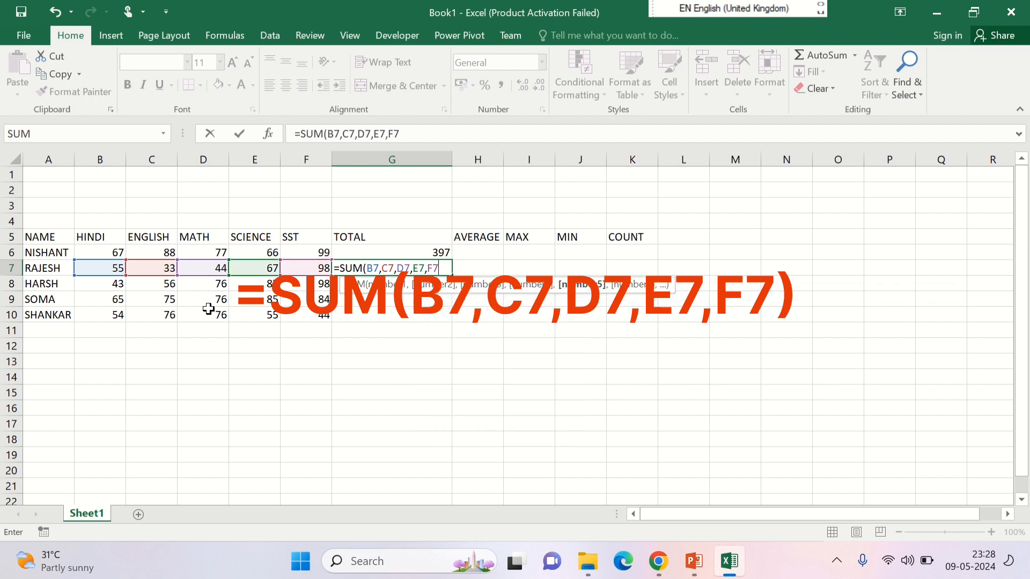
text())
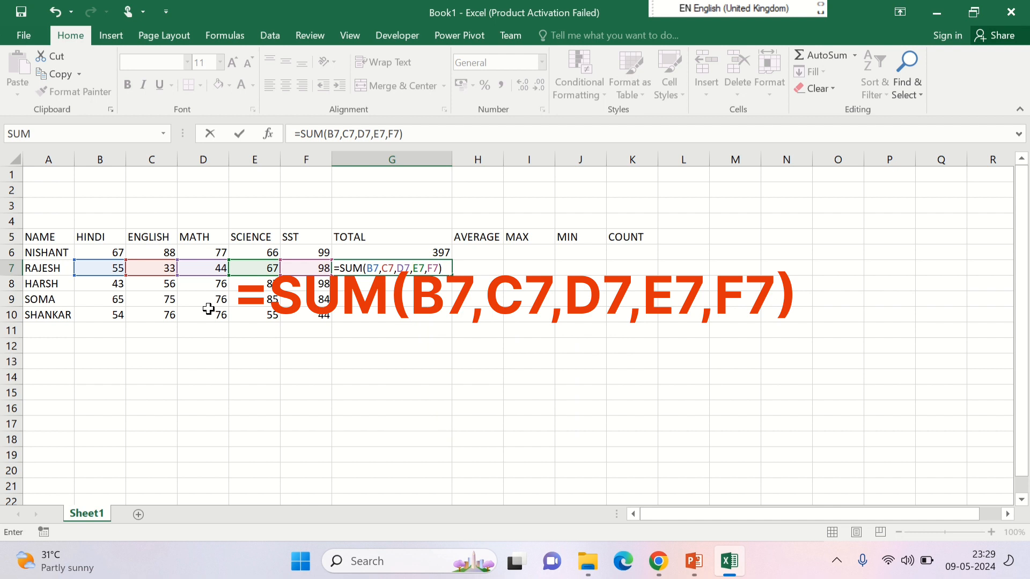
key(Return)
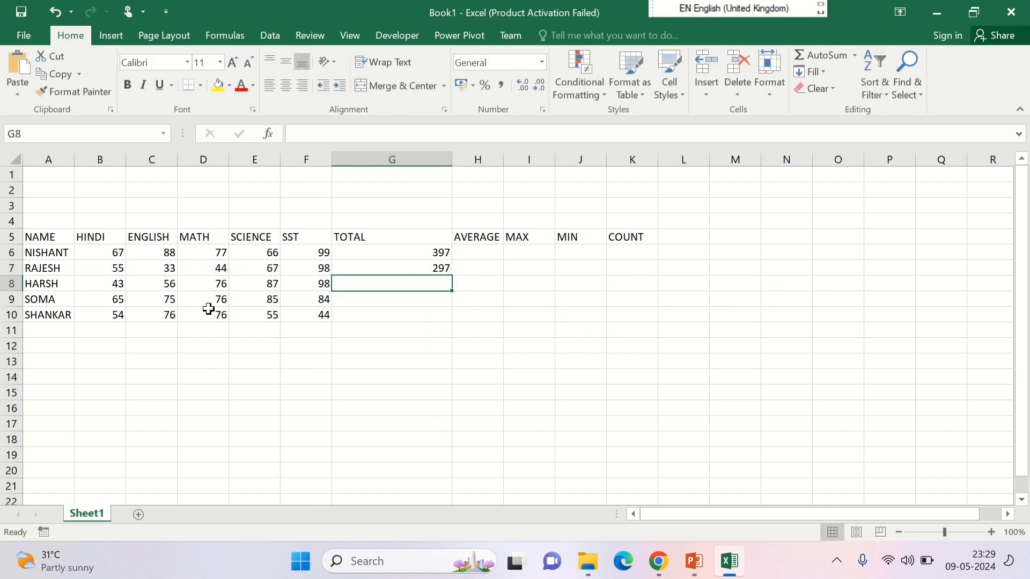
- Compare the addition formula in cell G6 with the SUM formula in cell G7
key(Up)
key(Up)
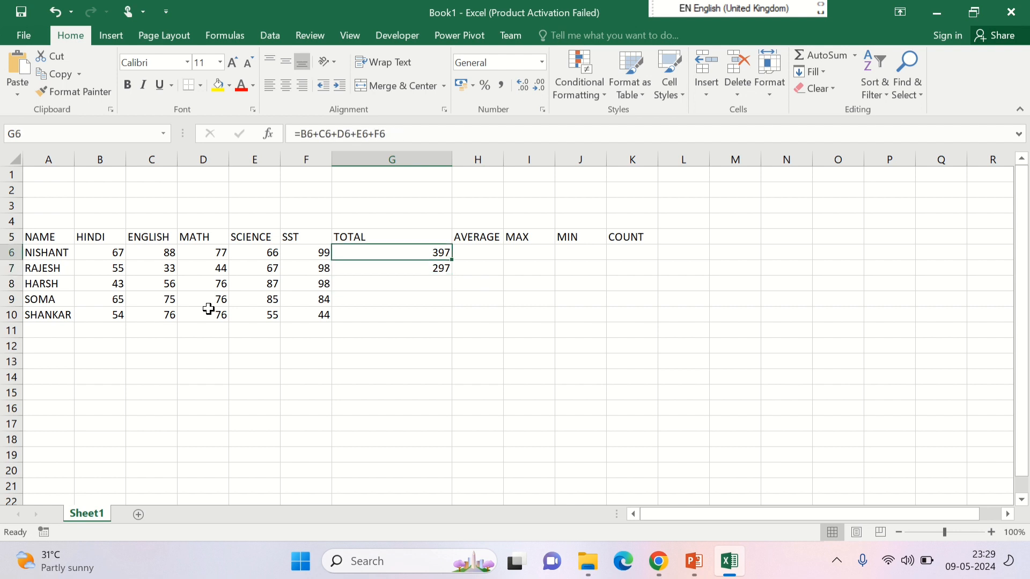
key(Down)
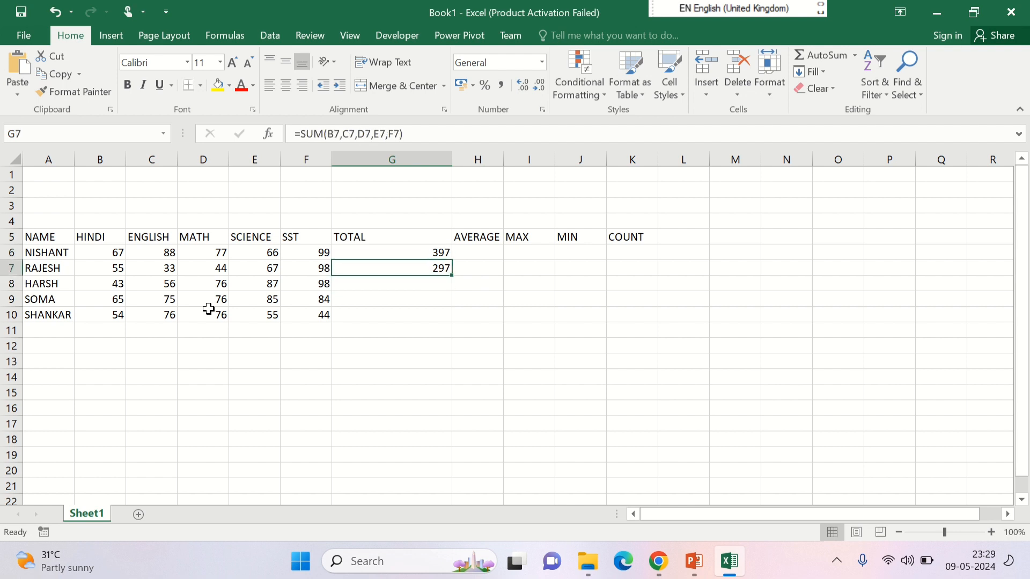
key(Up)
key(Down)
key(Down)
key(Up)
key(Down)
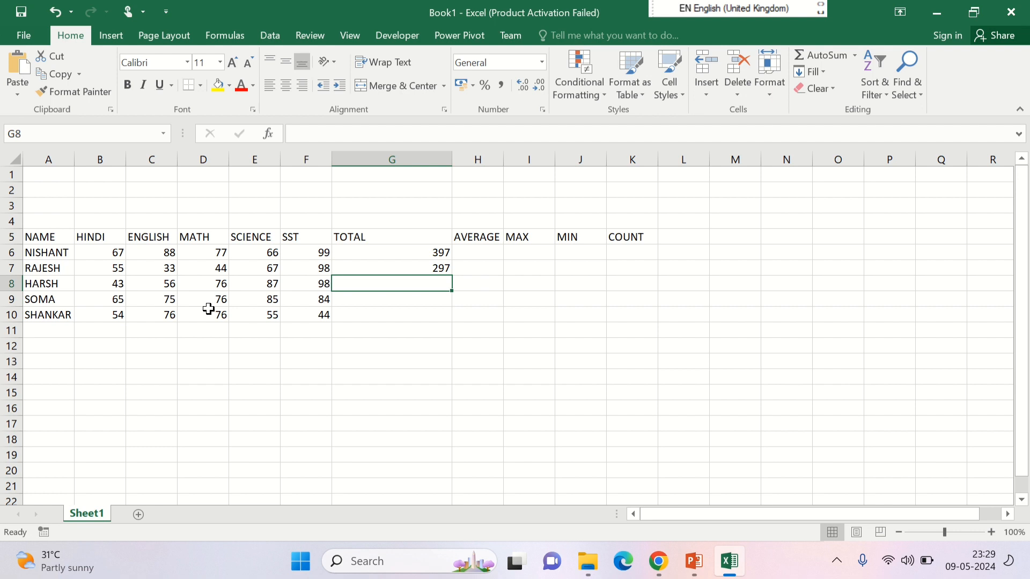
- Calculate the third student's total in cell G8 with the range formula =SUM(B8:F8)
text(=SUM()
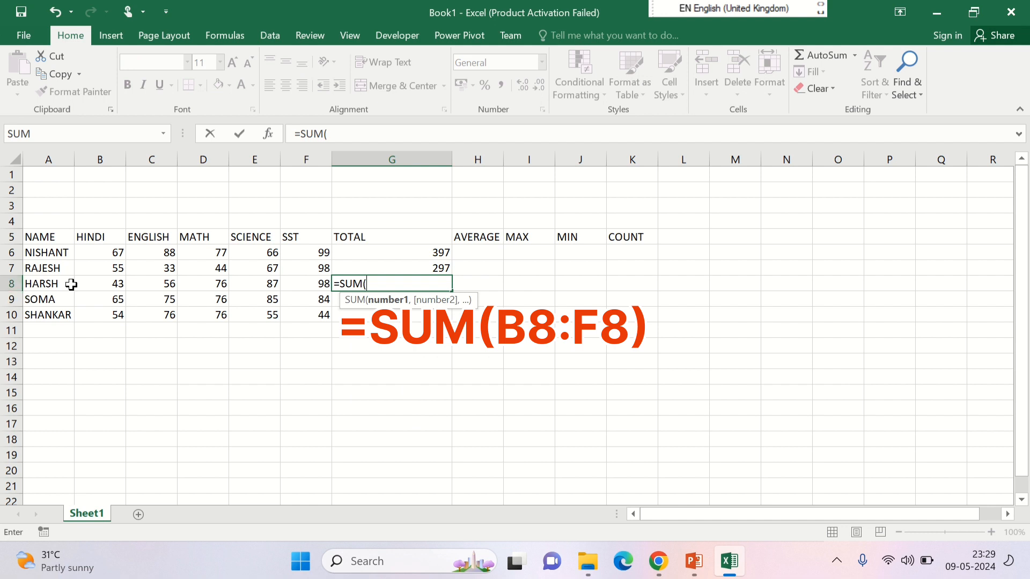
click(119, 282)
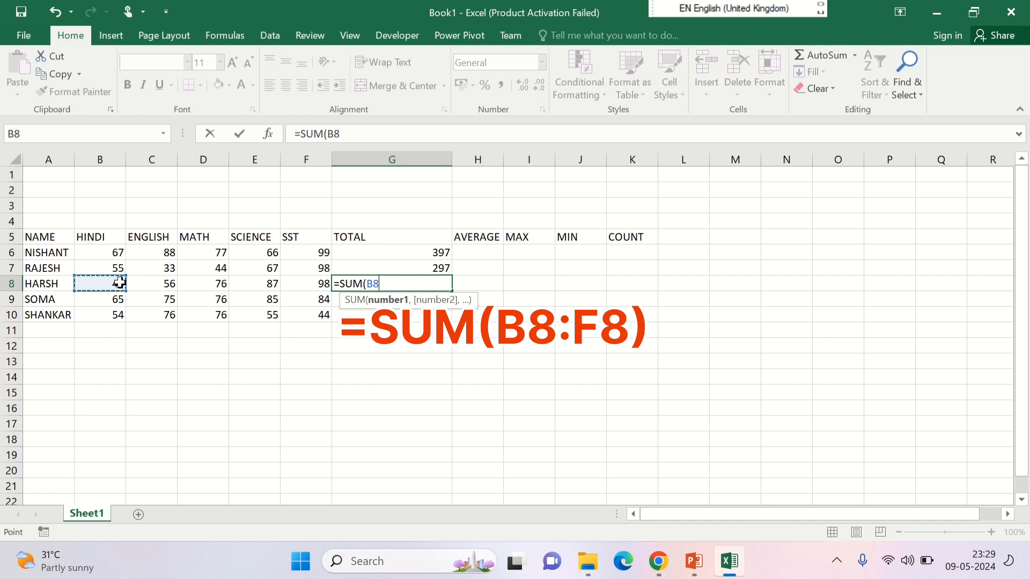
key(F8)
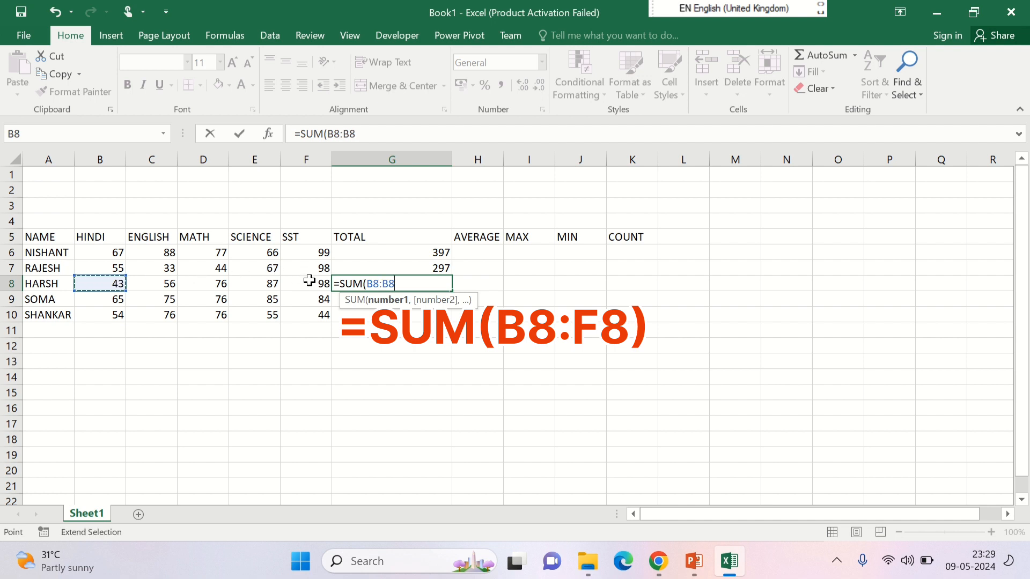
click(312, 285)
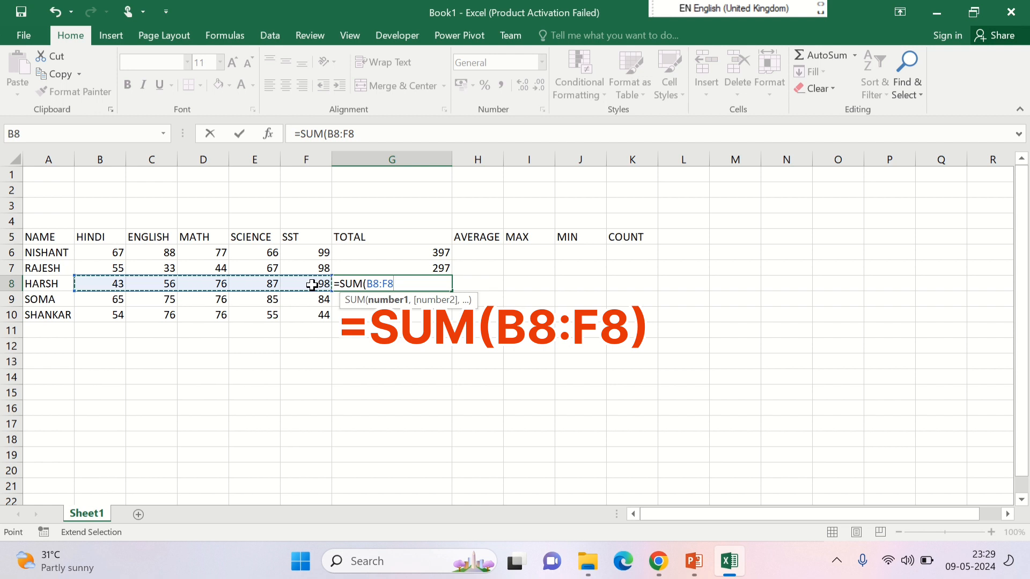
text())
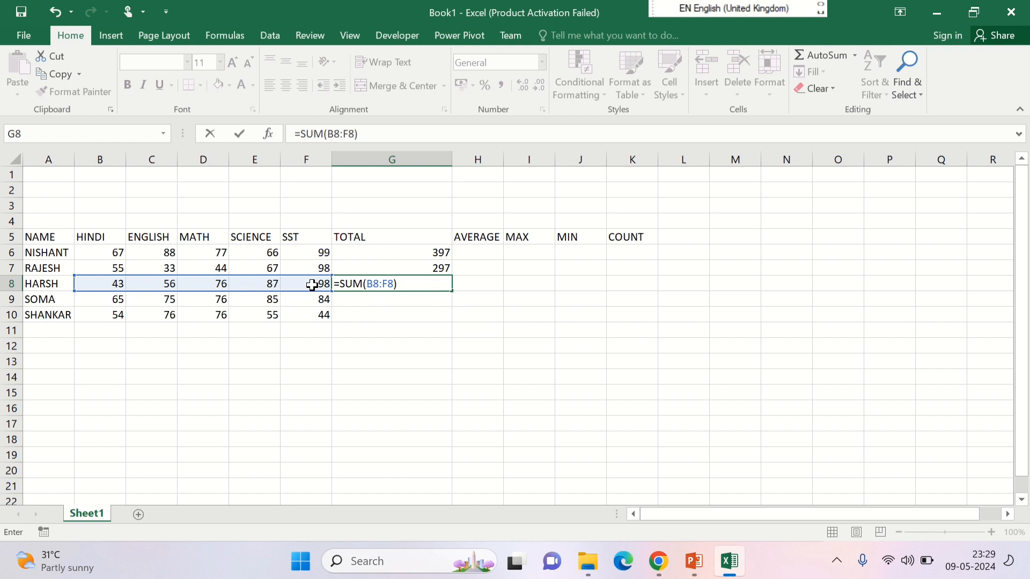
key(Return)
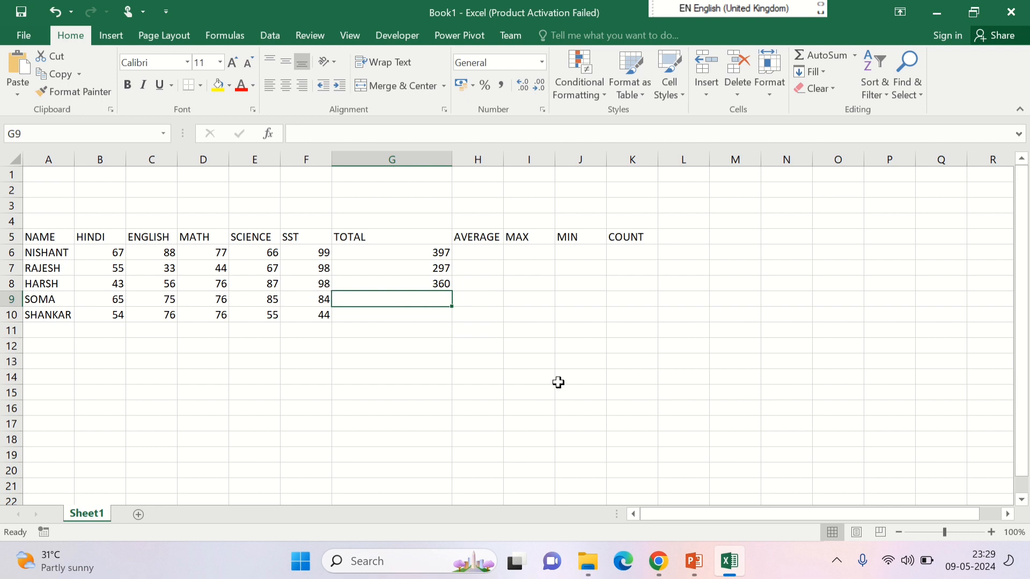
- Calculate the fourth student's total in cell G9 using AutoSum over the range B9:F9
key(alt+equal)
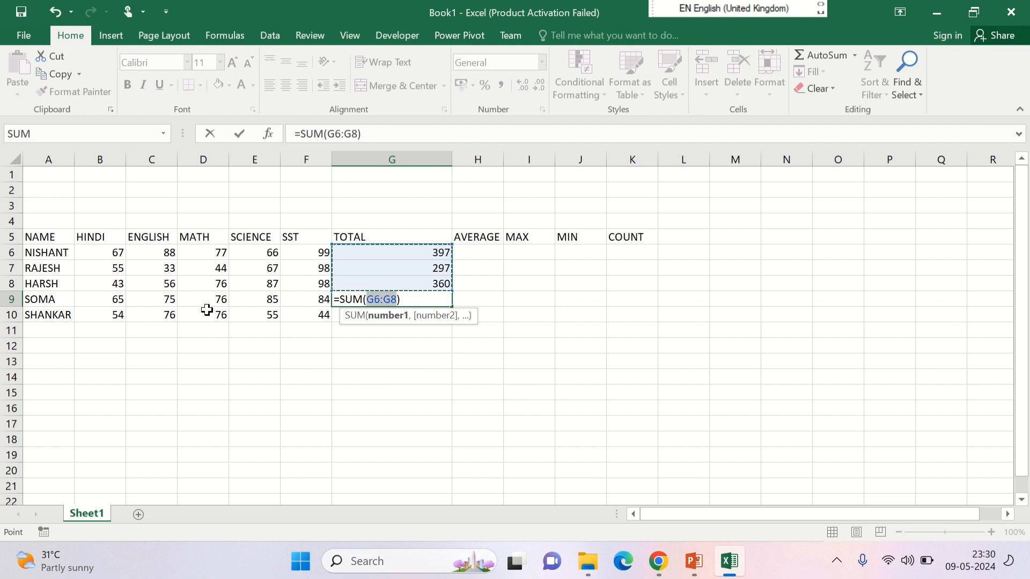
drag(108, 299, 291, 294)
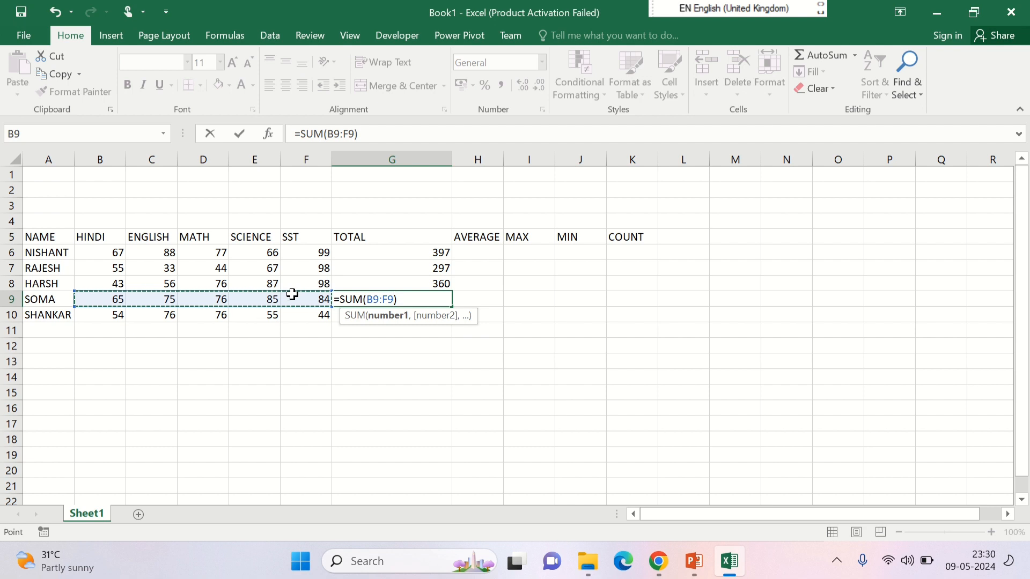
key(Return)
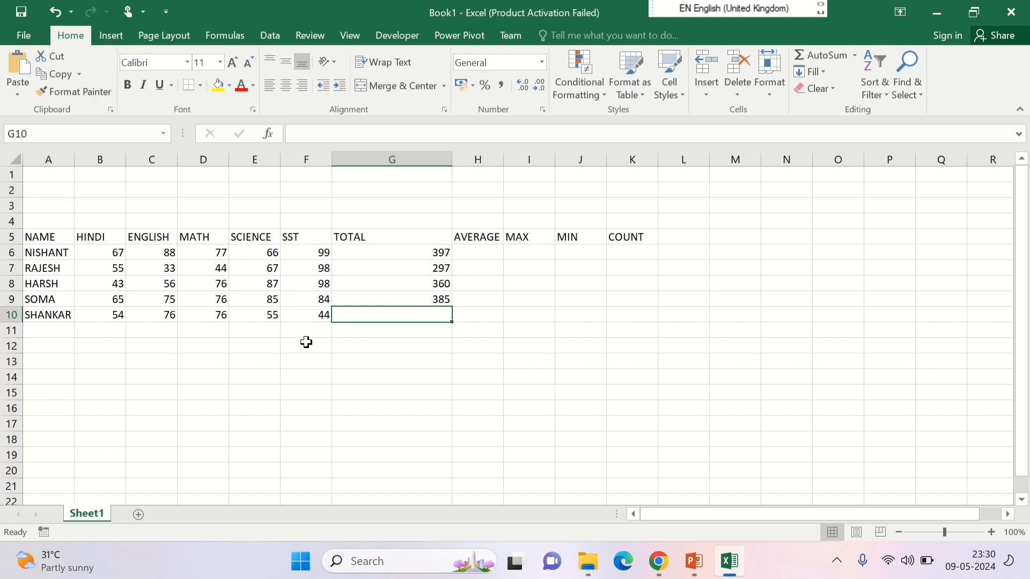
- Calculate the fifth student's total in cell G10 with the range formula =SUM(B10:F10)
text(=SUM)
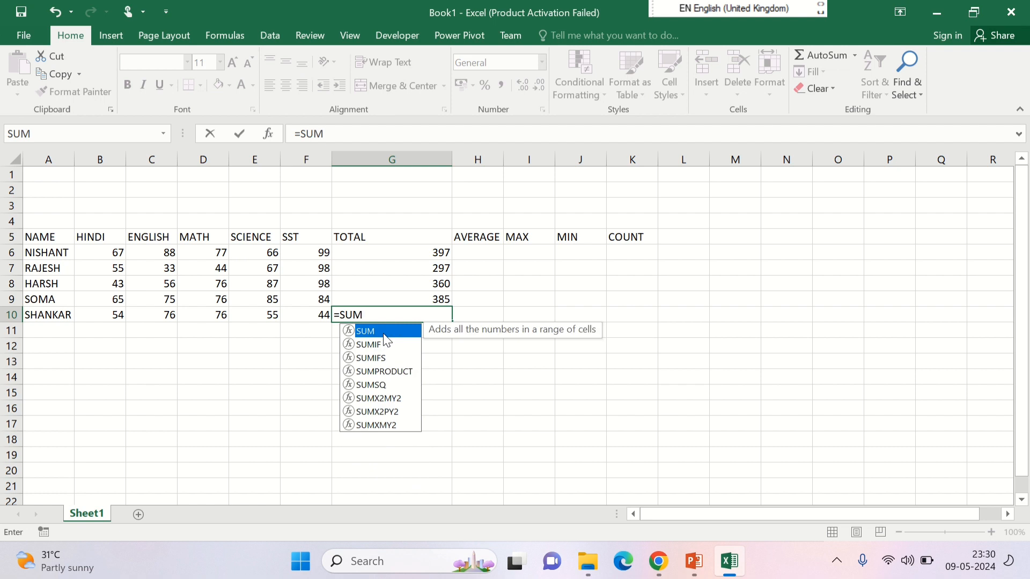
double_click(384, 333)
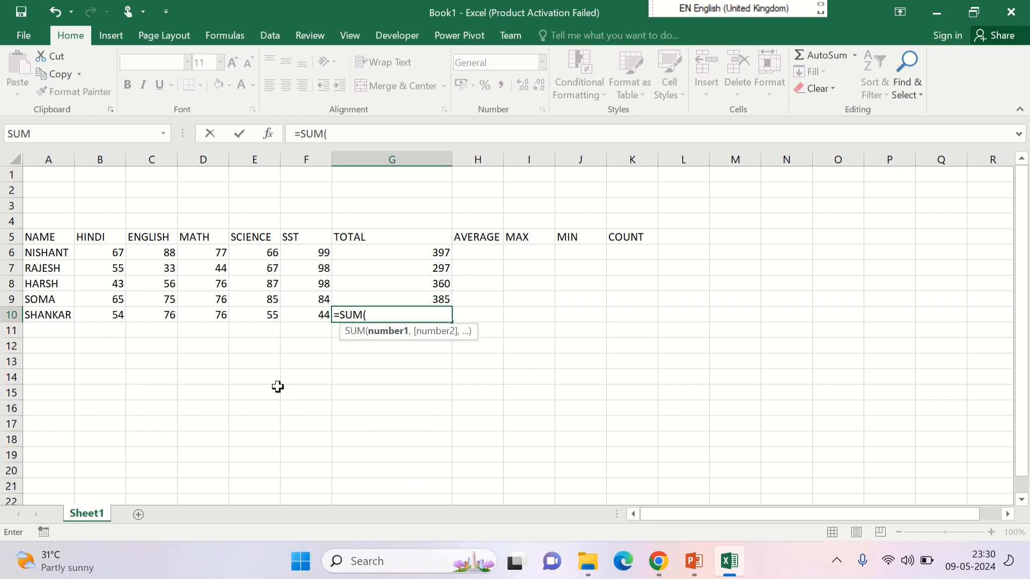
text(B10)
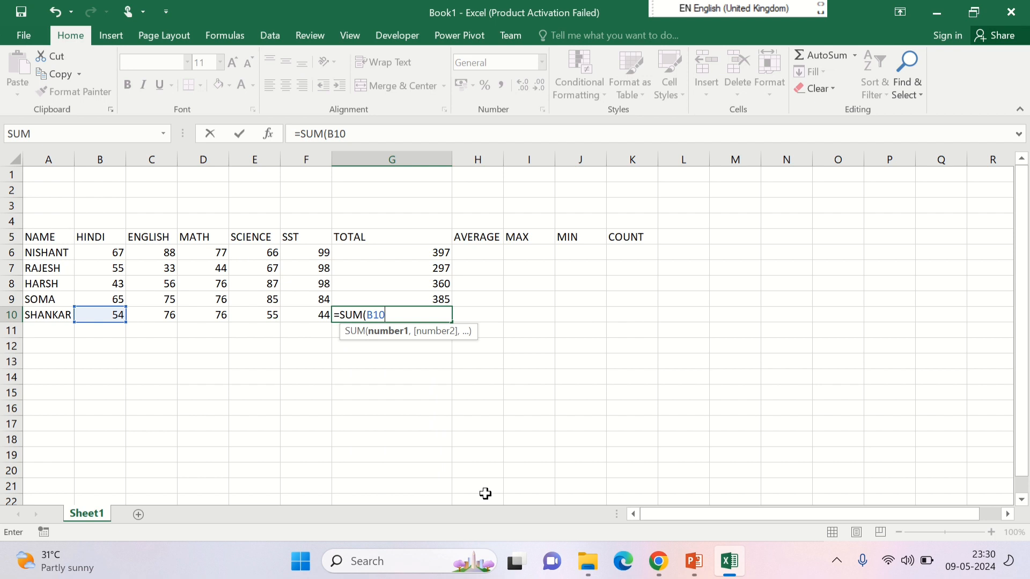
text(:F10)
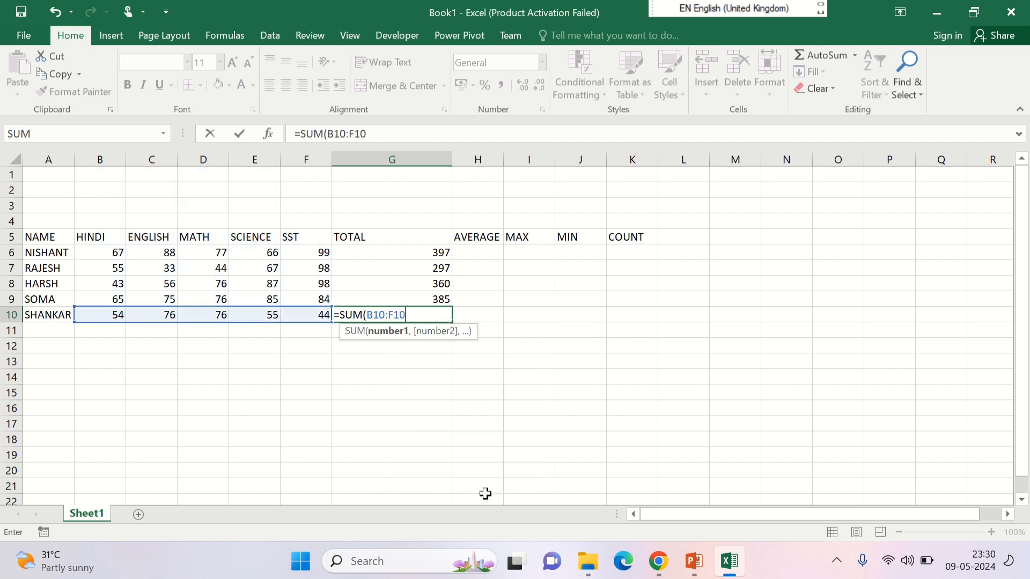
text())
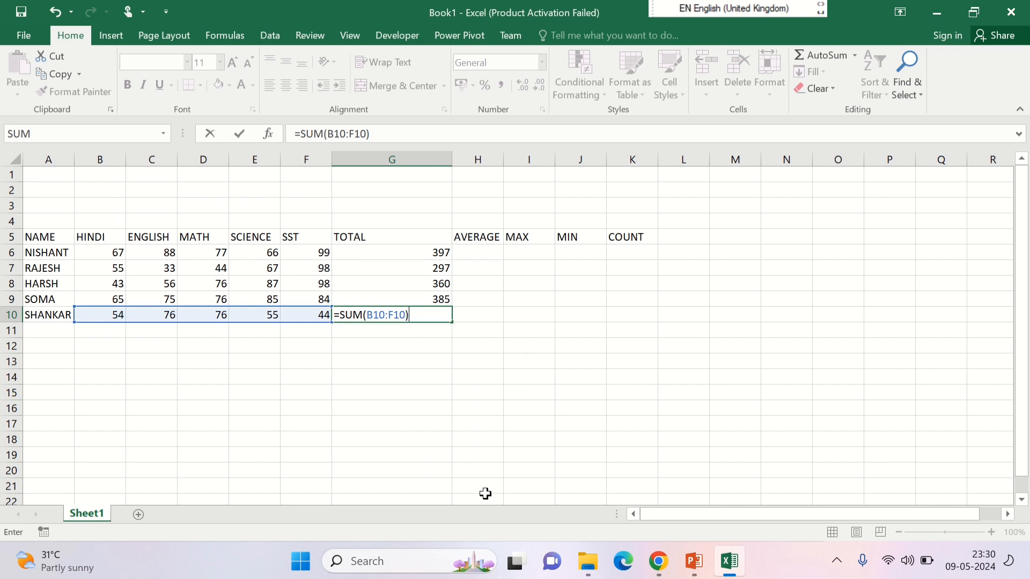
key(Return)
- Review the total formulas in cells G6 to G9 to compare the different summing methods
key(Up)
key(Up)
key(Up)
key(Up)
key(Up)
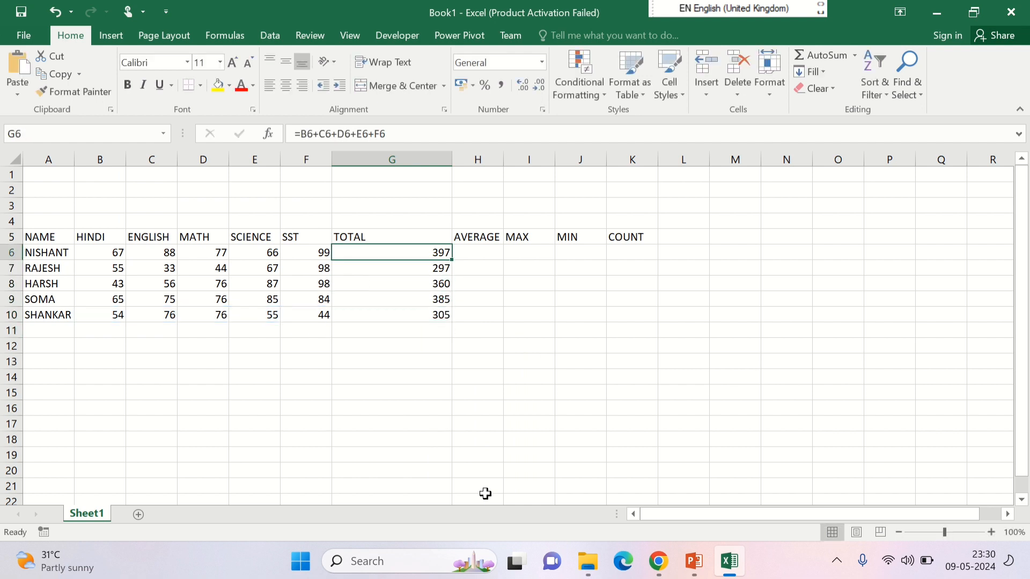
key(Down)
key(Up)
key(Down)
key(Down)
key(Down)
key(Up)
key(Up)
key(Up)
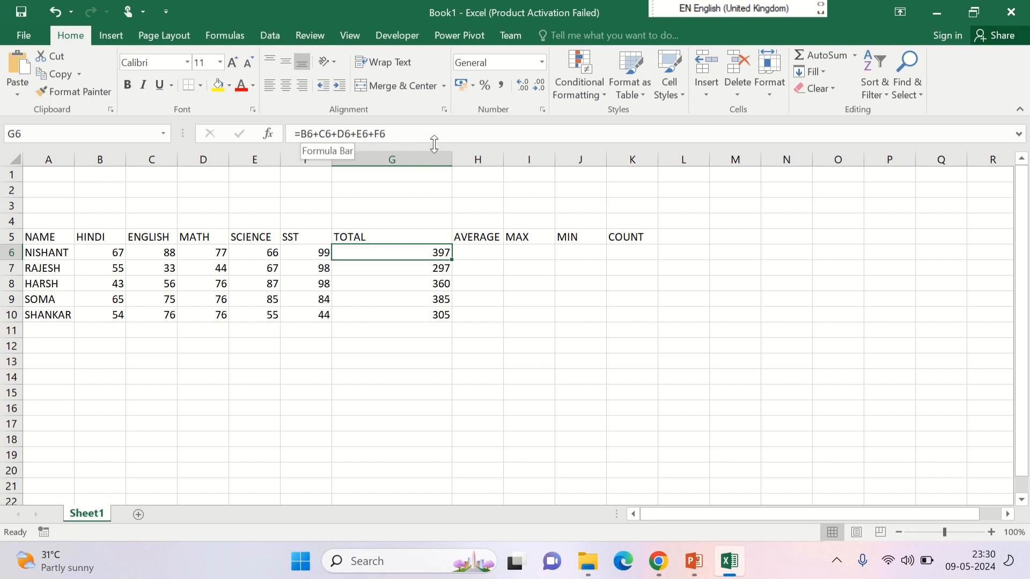
key(Down)
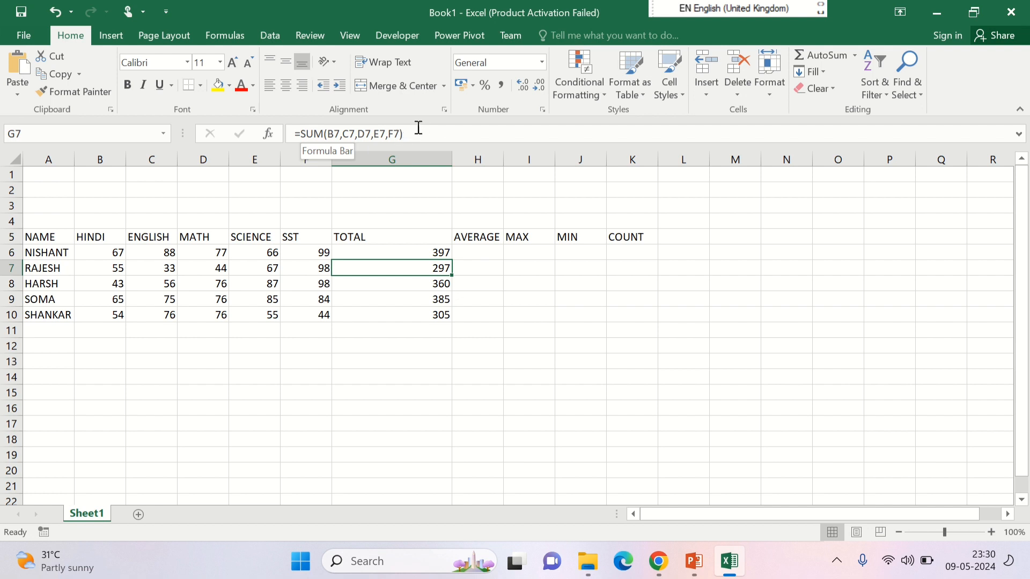
key(Down)
key(Down)
key(Down)
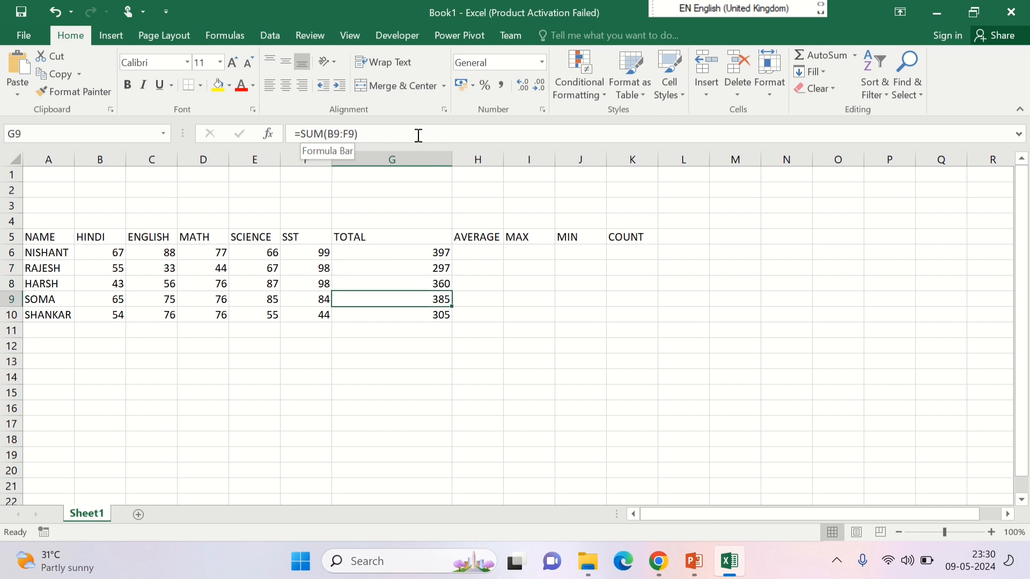
key(Up)
key(Up)
key(Up)
key(Up)
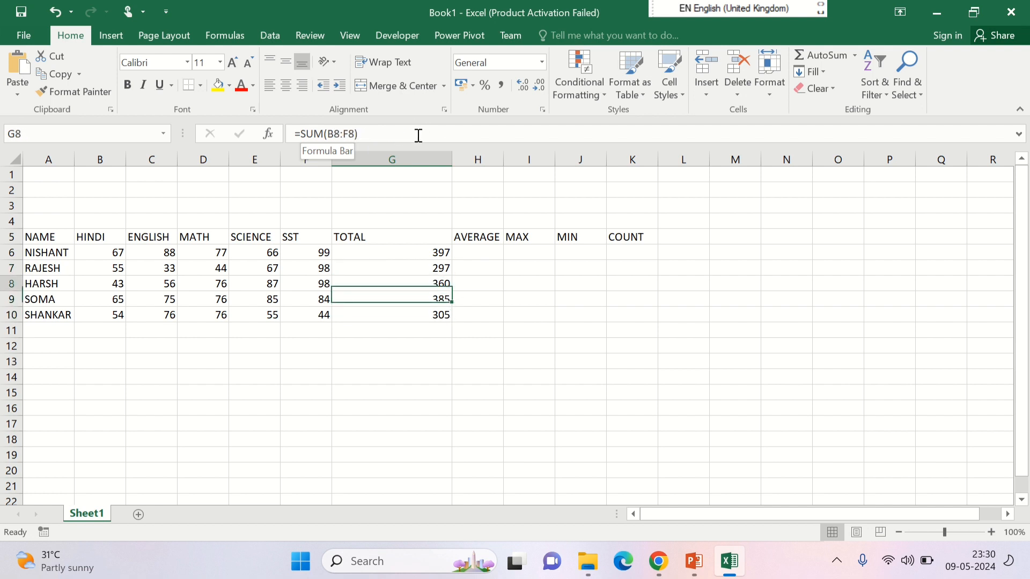
key(Down)
key(Down)
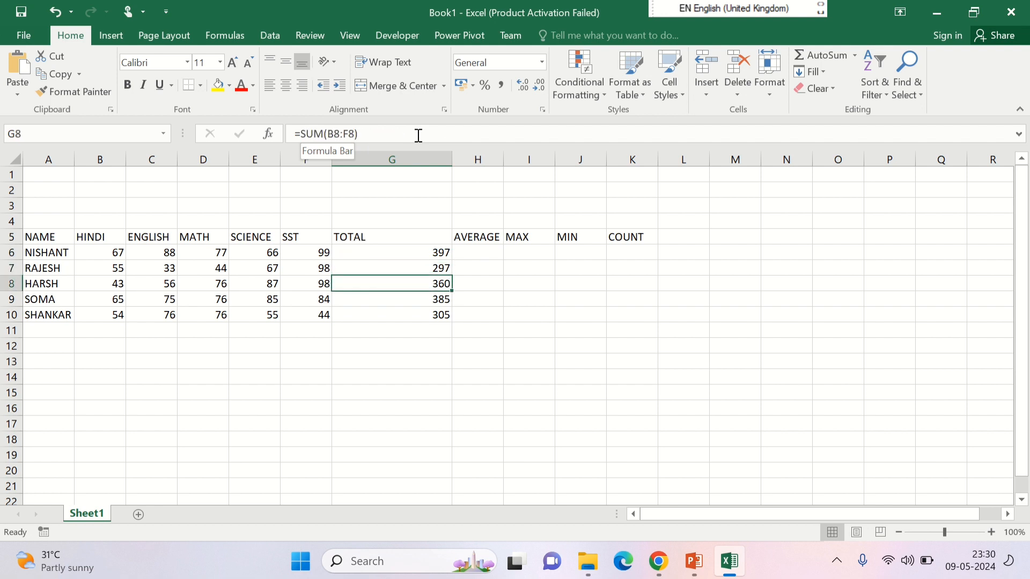
key(Down)
- Calculate the first student's average in cell H6 by dividing the total by five with =G6/5
key(Up)
key(Up)
key(Up)
key(Up)
key(Right)
key(Down)
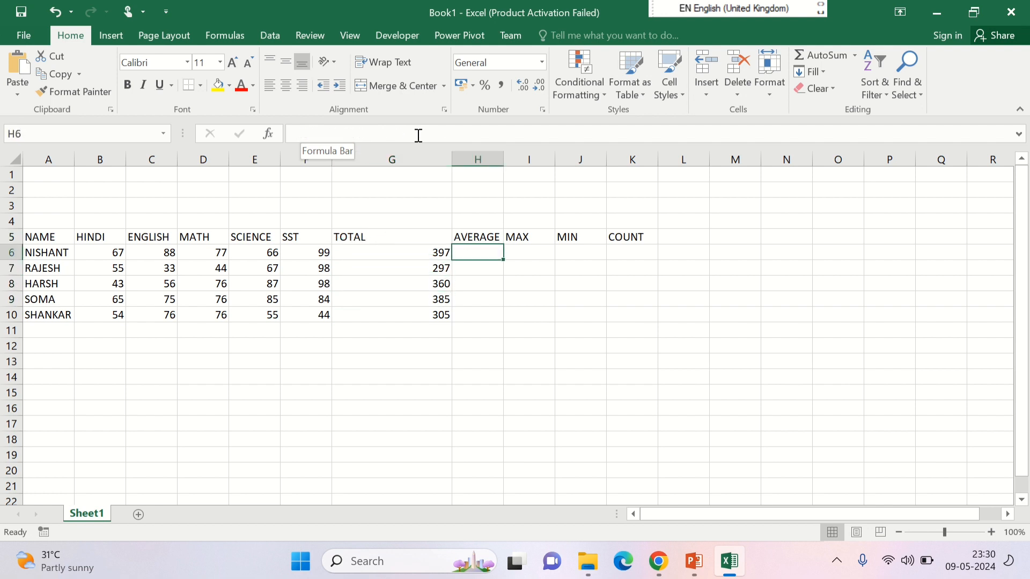
text(=)
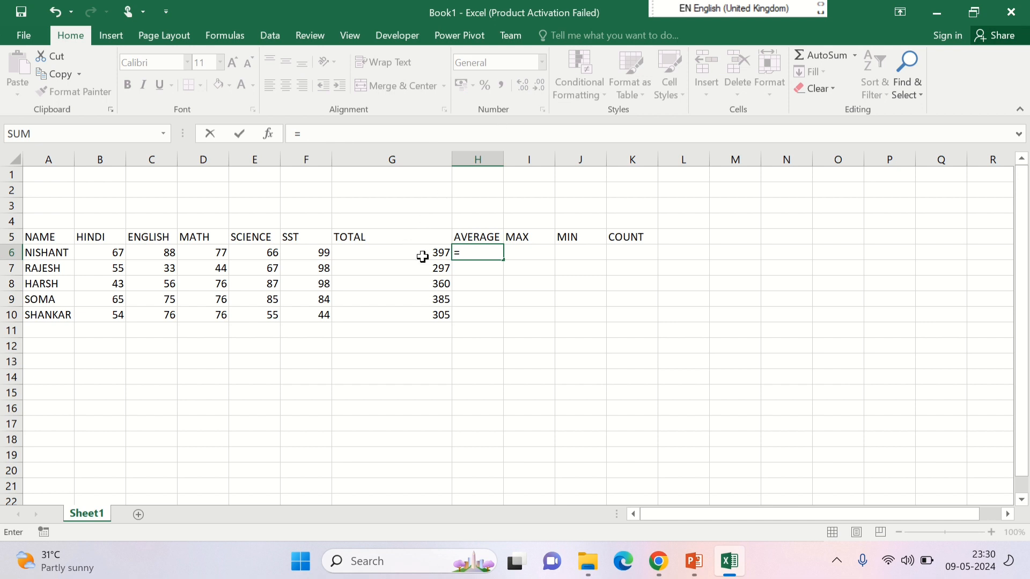
text(G6)
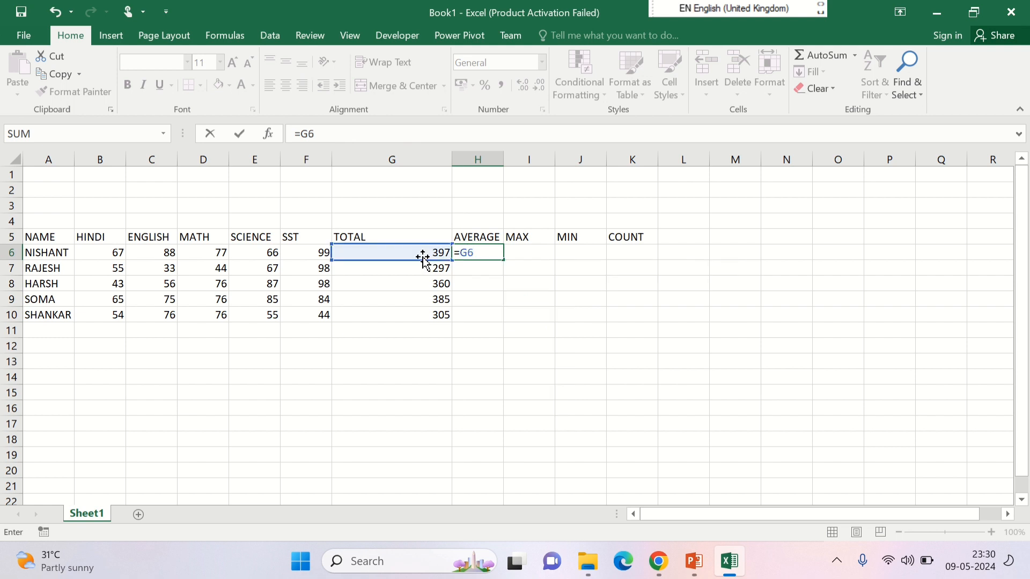
text(/)
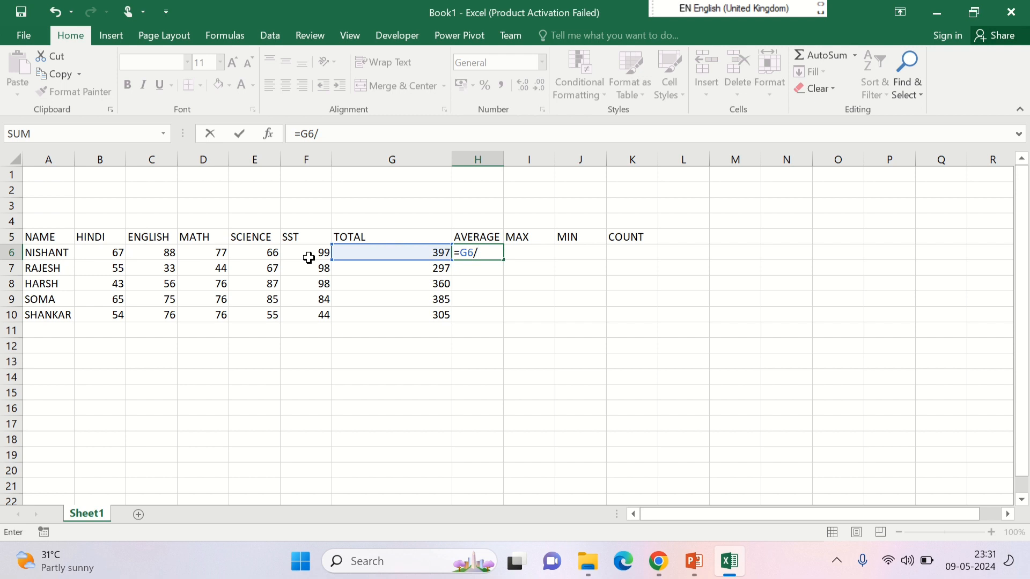
text(5)
key(Return)
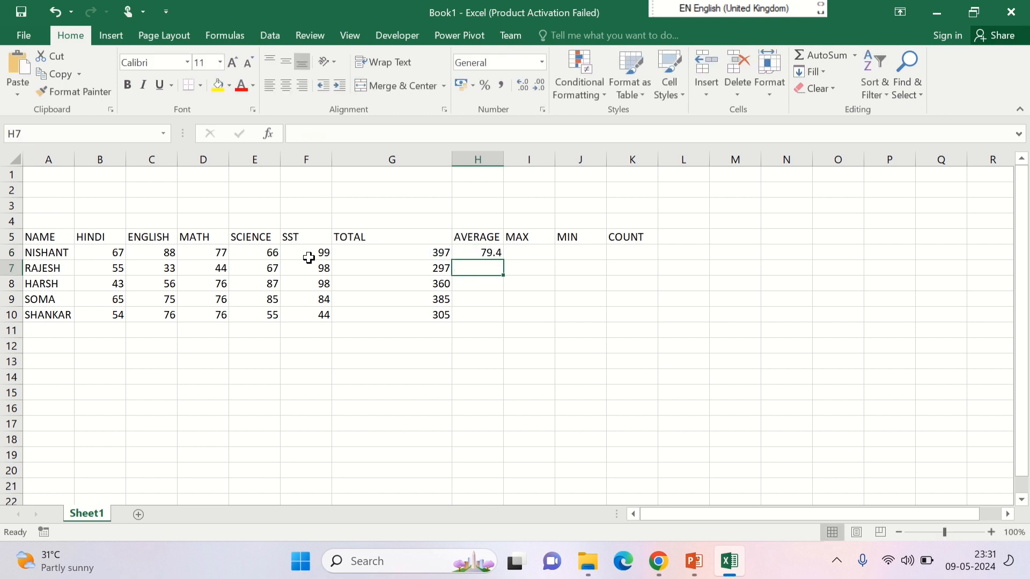
- Calculate the second student's average in cell H7 with the formula =AVERAGE(B7,C7,D7,E7,F7)
text(=AVE)
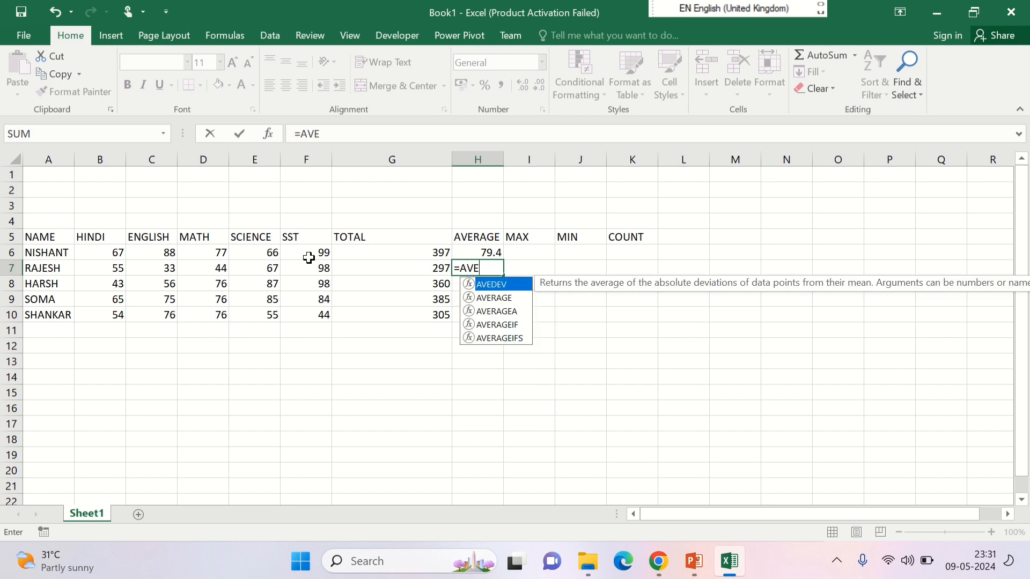
text(RAGE)
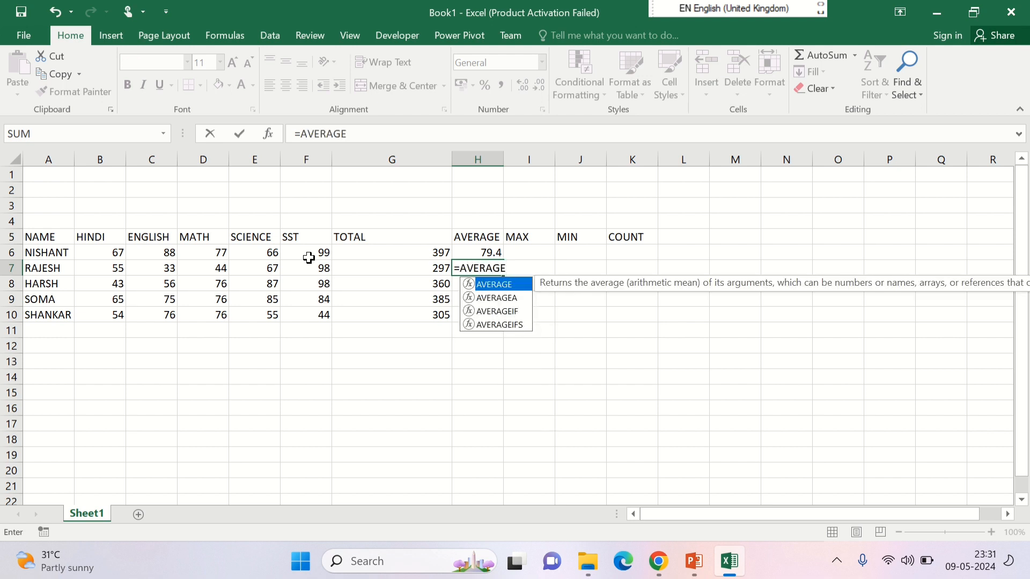
text(()
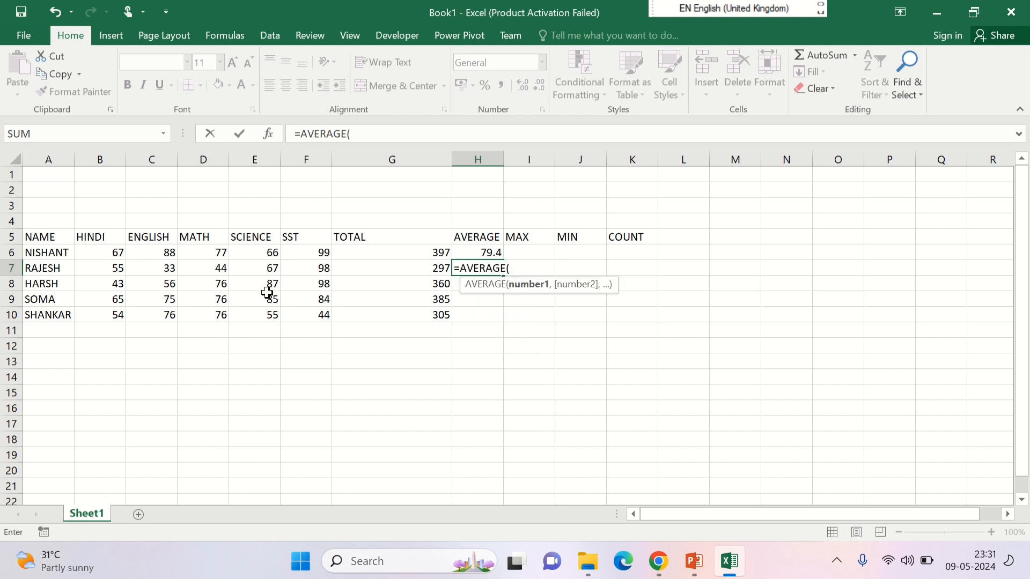
text(B)
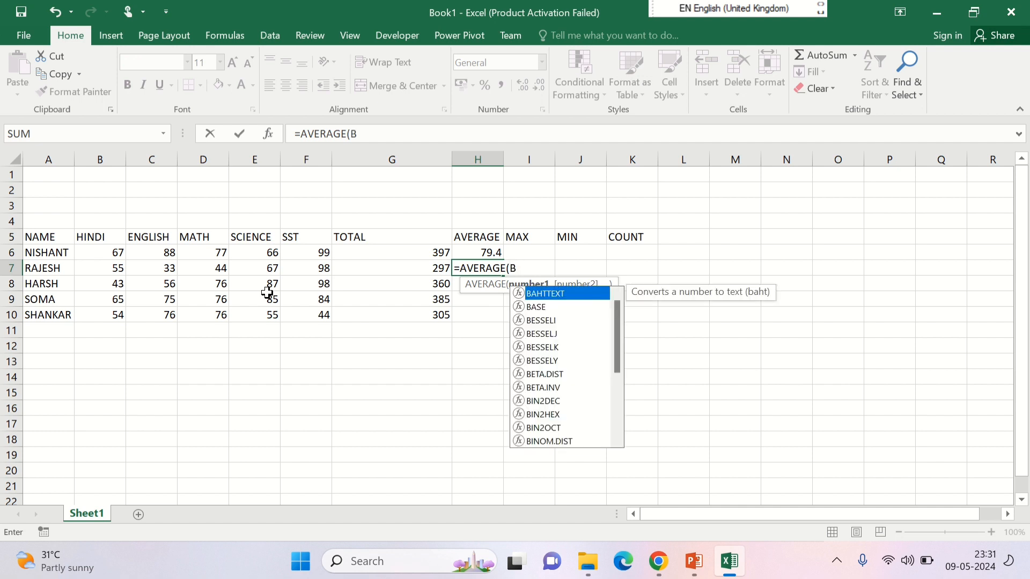
text(7,)
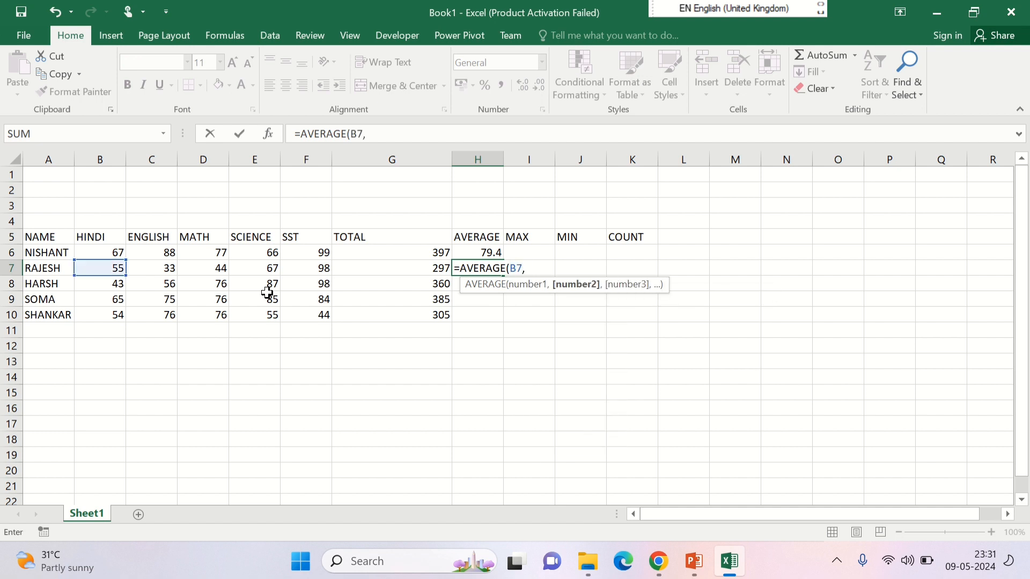
text(C7,D7)
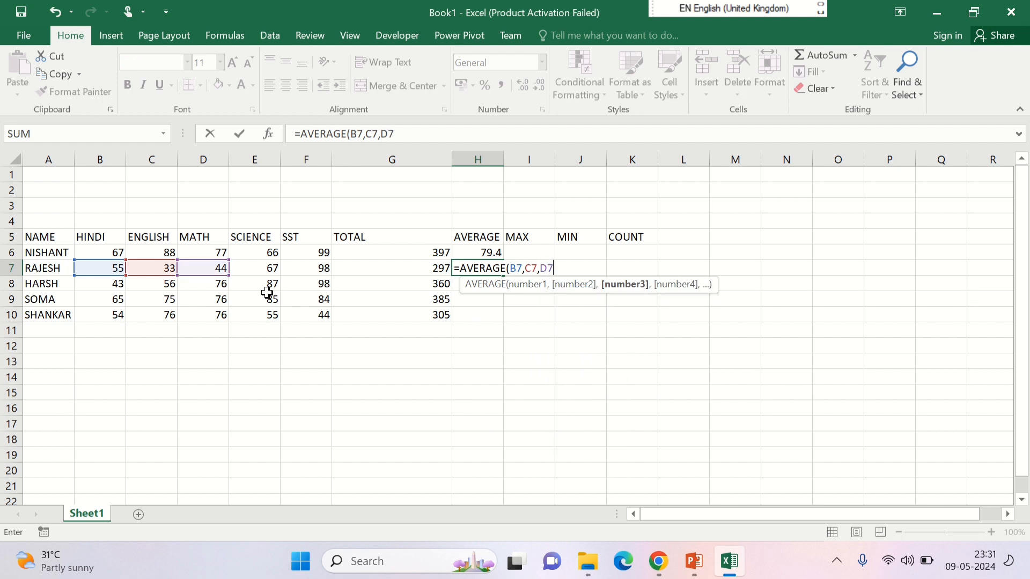
text(,)
text(E7)
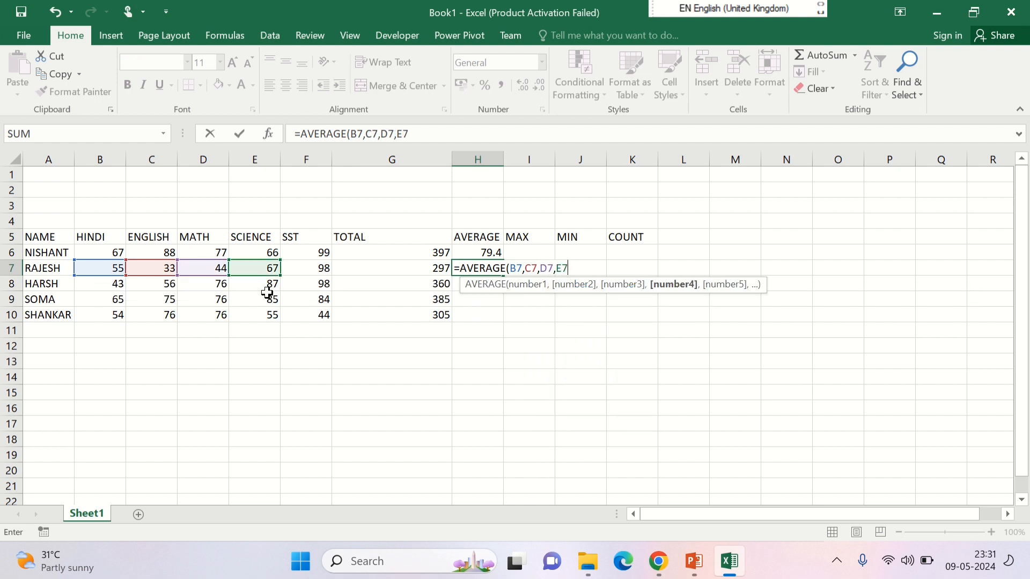
text(,F7)
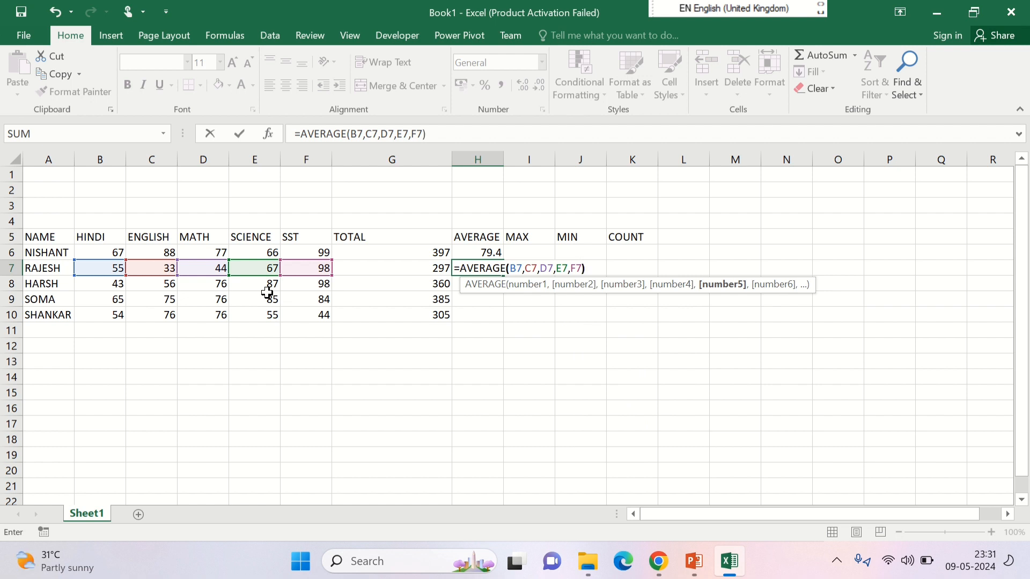
text())
key(Return)
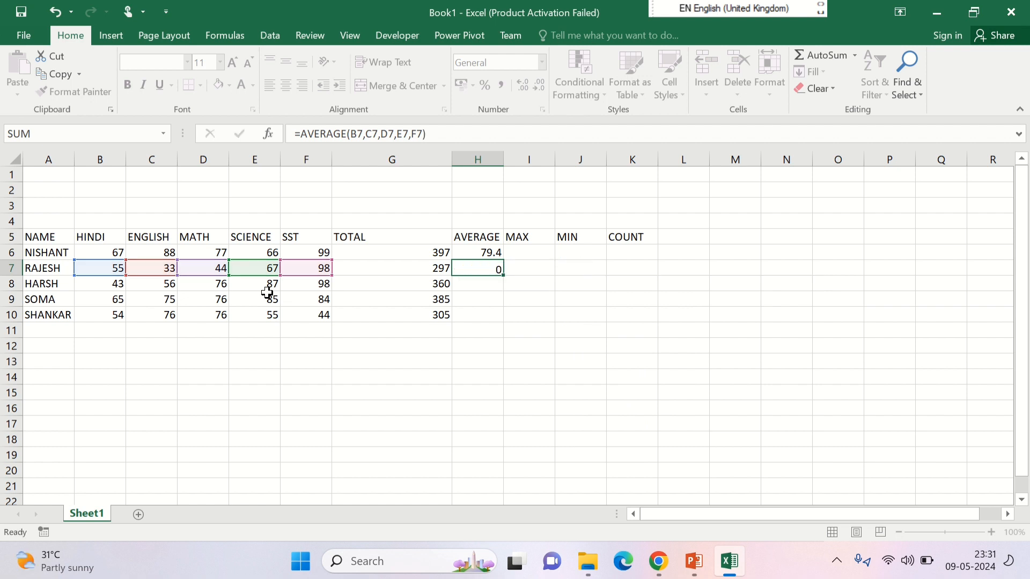
- Calculate the third student's average in cell H8 with the range formula =AVERAGE(B8:F8)
text(=)
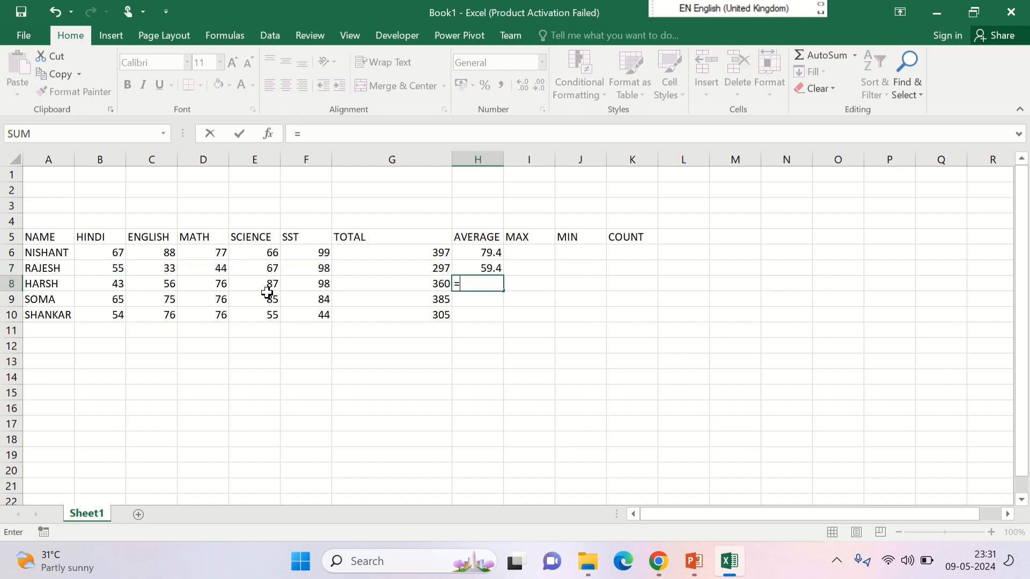
text(AVEA)
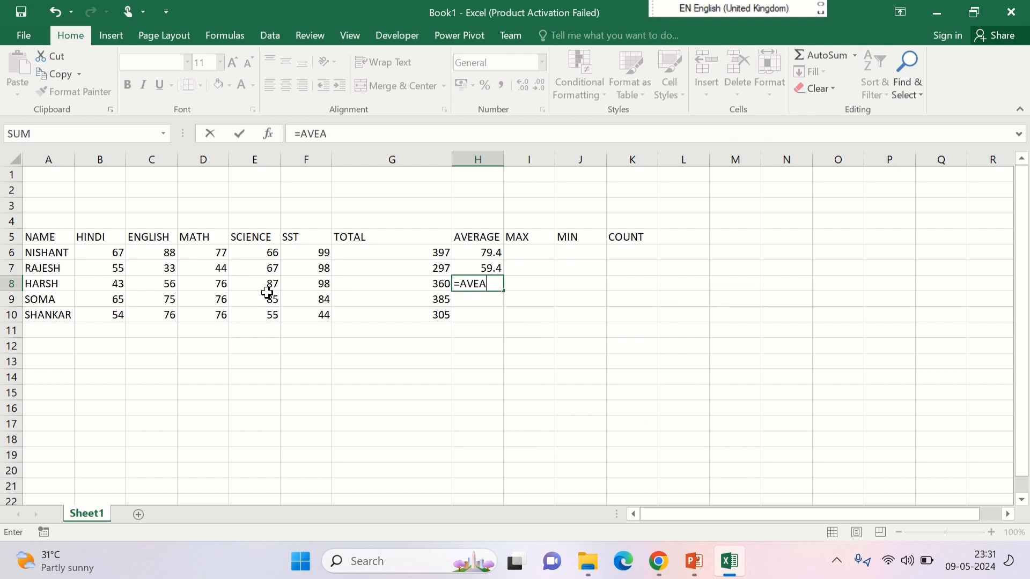
key(BackSpace)
text(R)
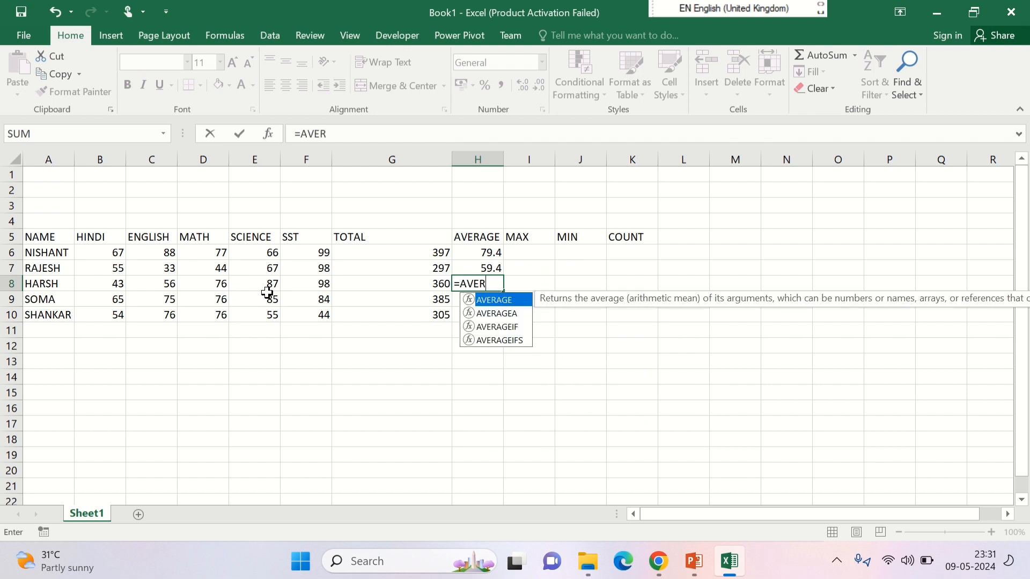
text(AGE()
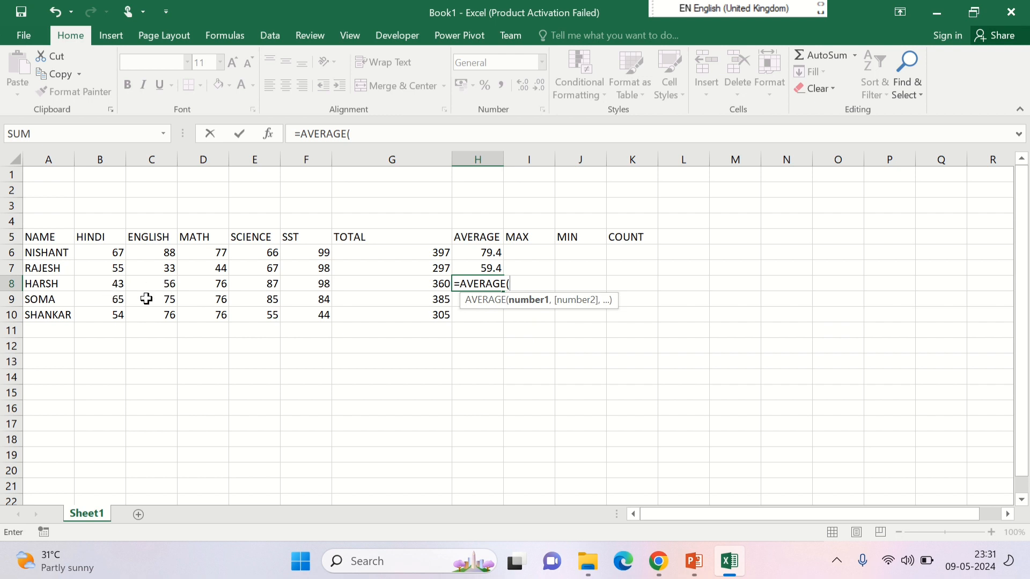
text(B8:)
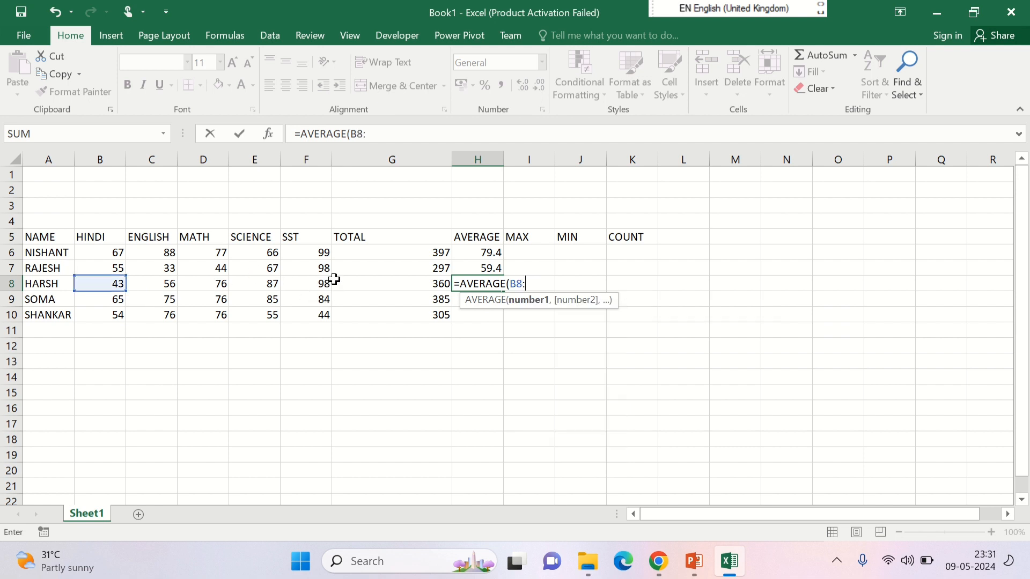
text(F)
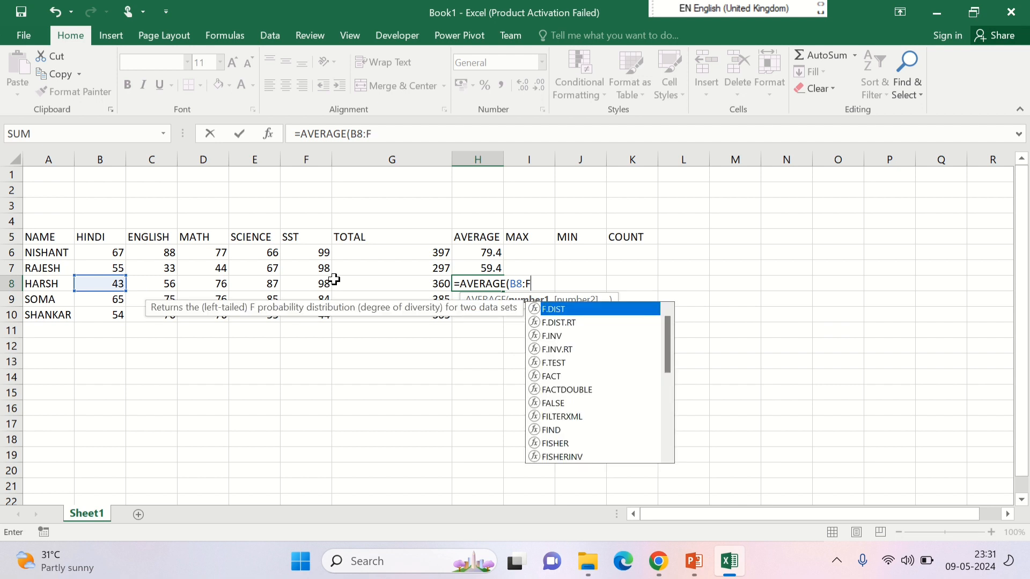
text(8)
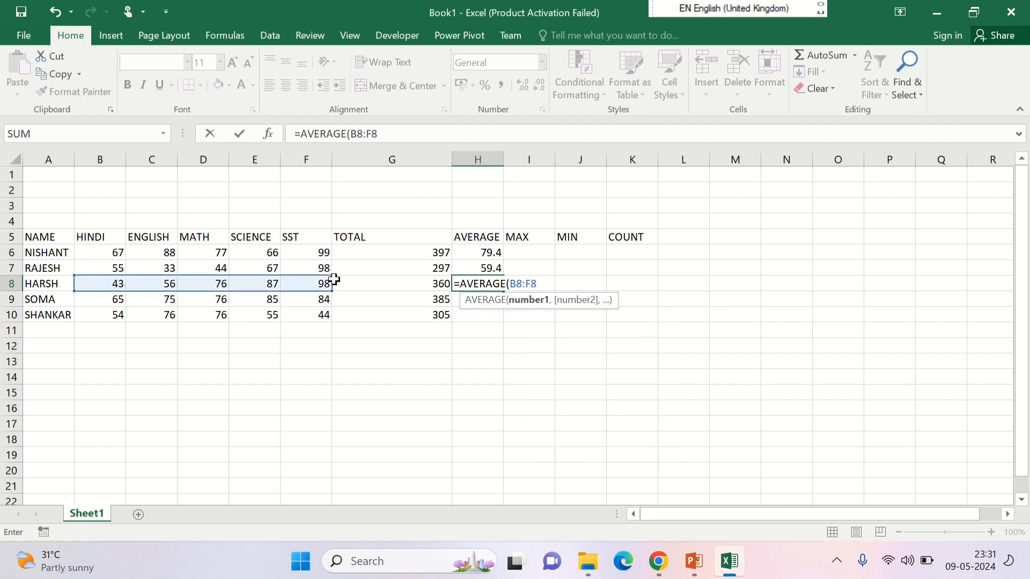
text())
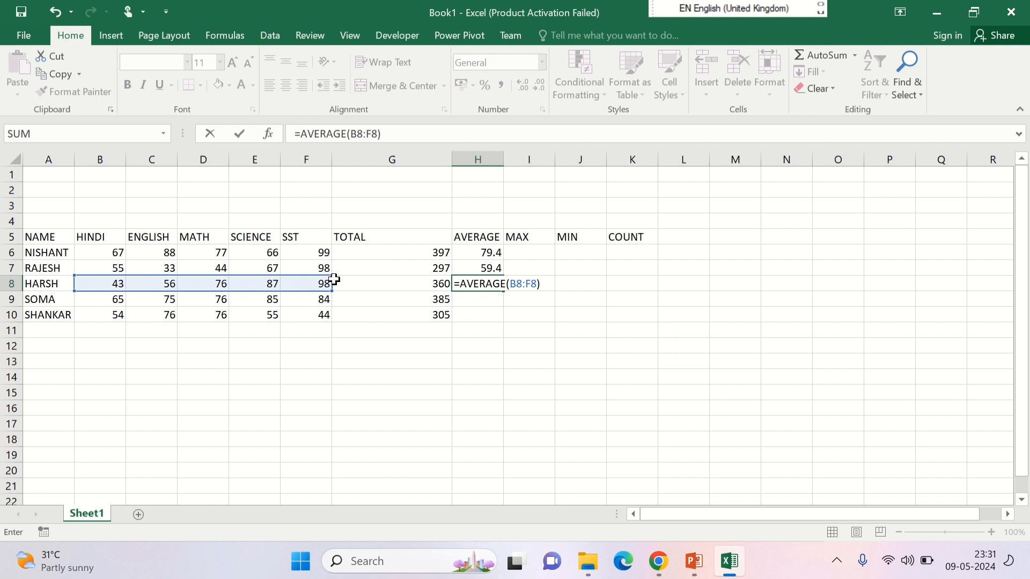
key(Return)
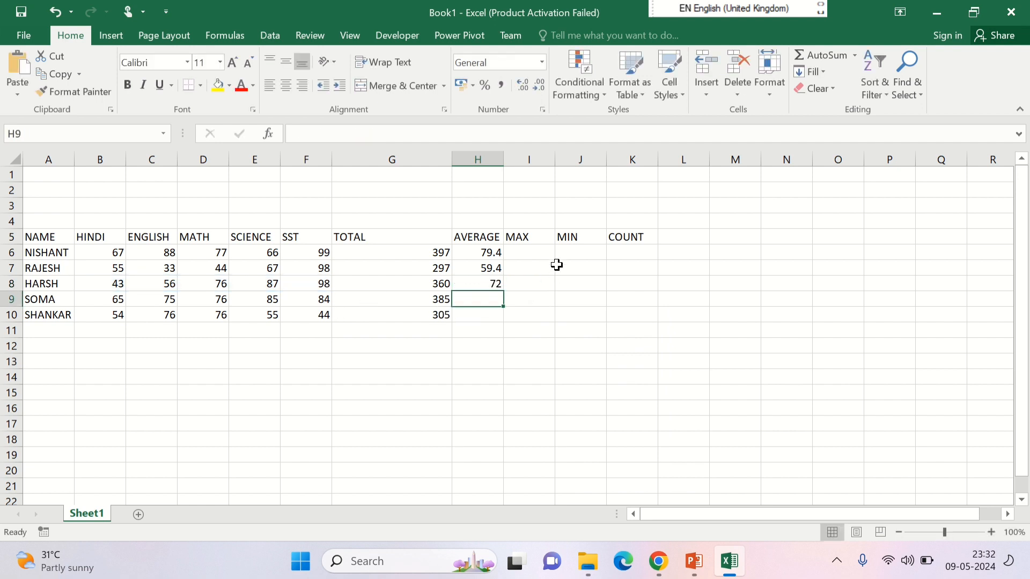
- Find the first student's highest mark in cell I6 with the formula =MAX(B6:F6)
click(542, 257)
text(=MAX)
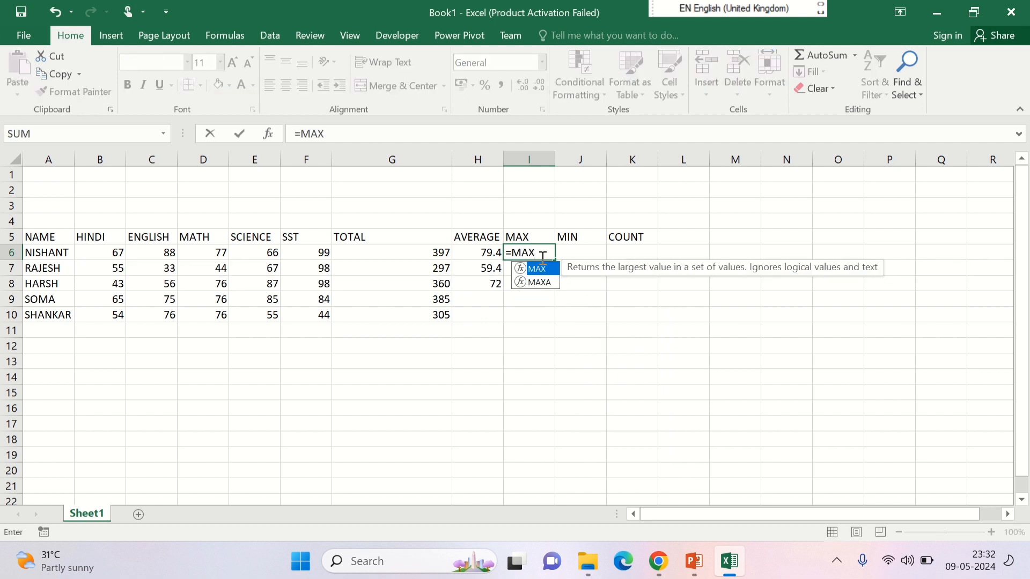
text(()
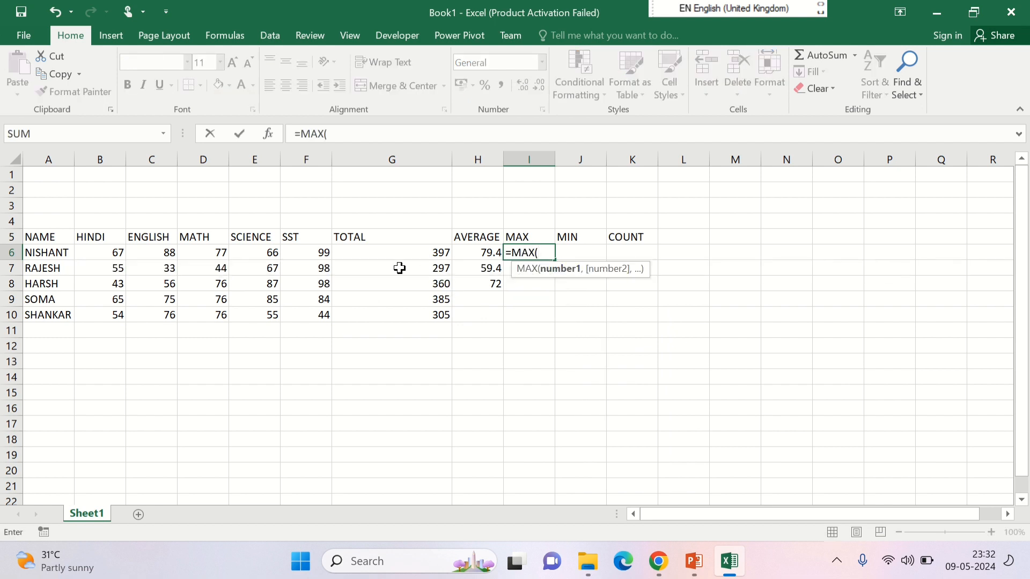
click(112, 254)
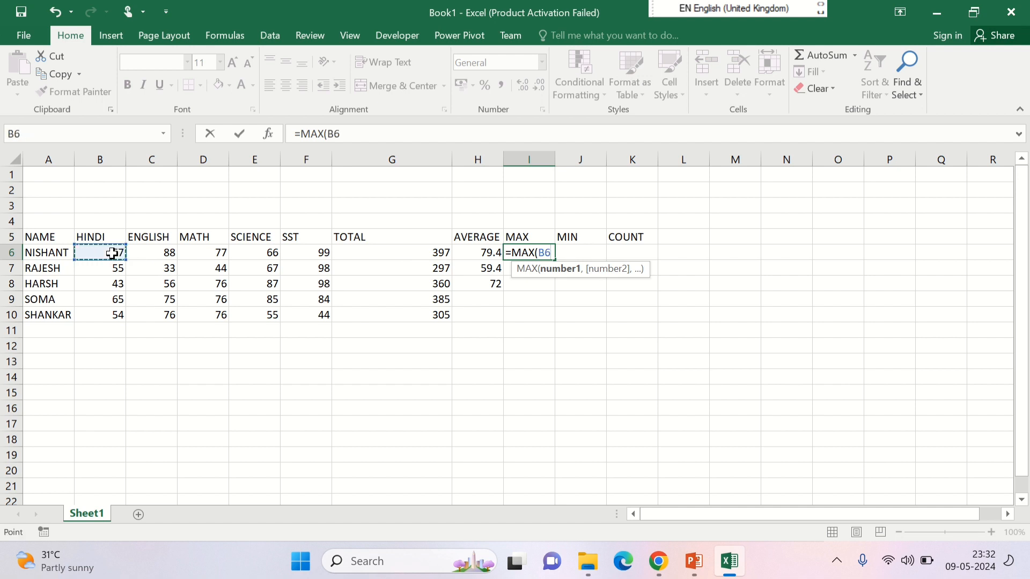
drag(113, 254, 307, 252)
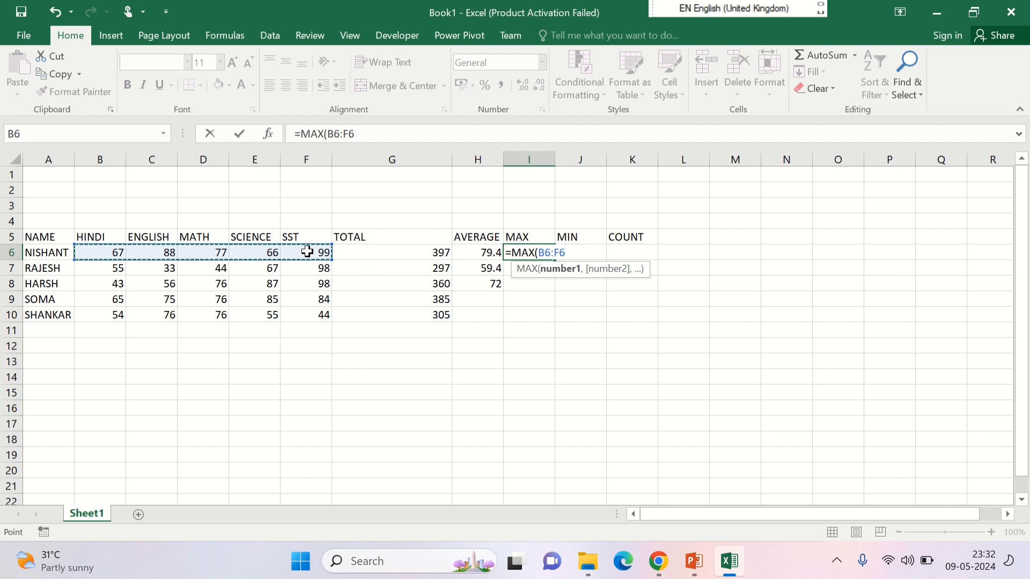
text())
key(Return)
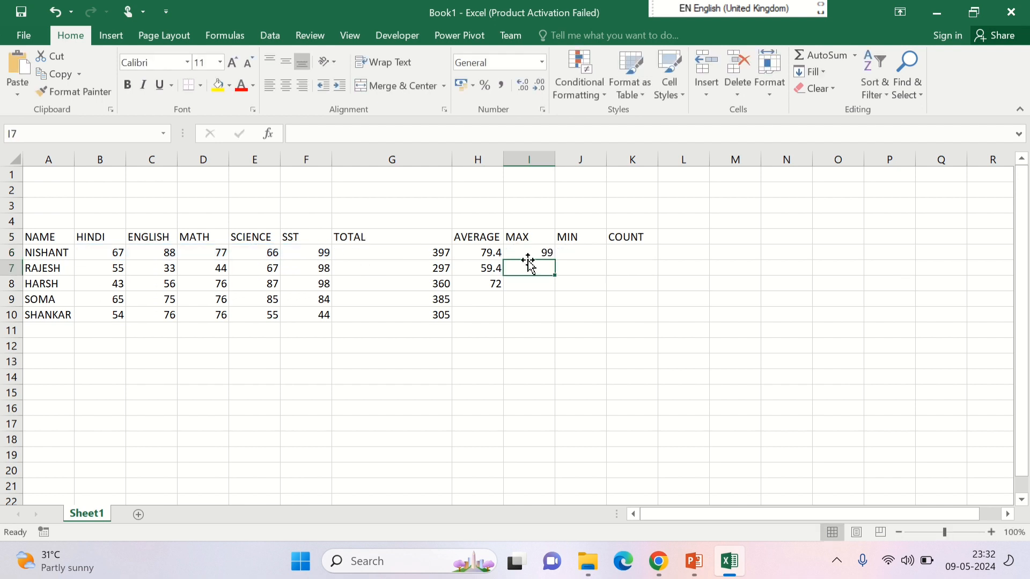
- Find the first student's lowest mark in cell J6 with the formula =MIN(B6:F6)
click(568, 252)
text(=)
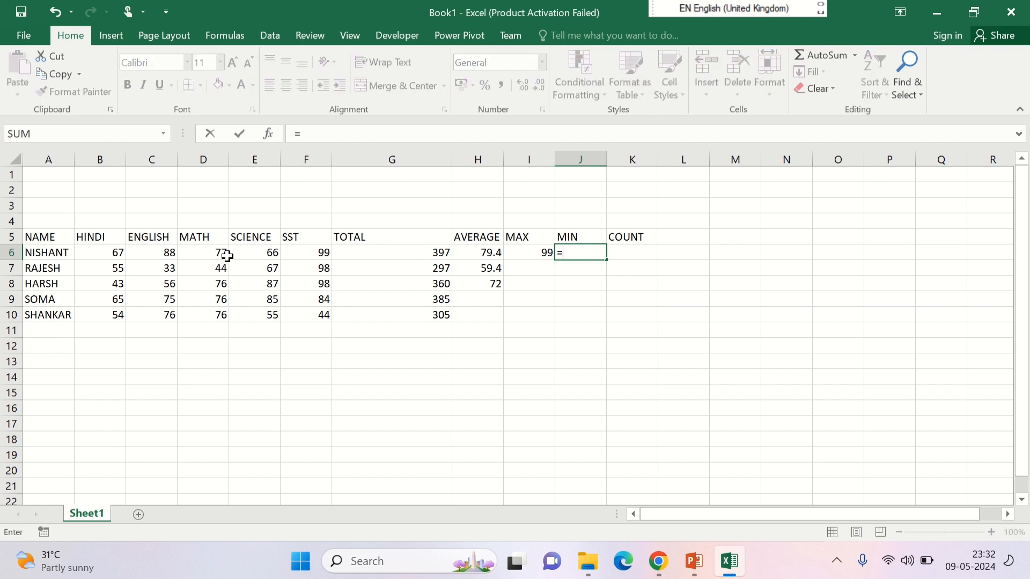
text(MIN)
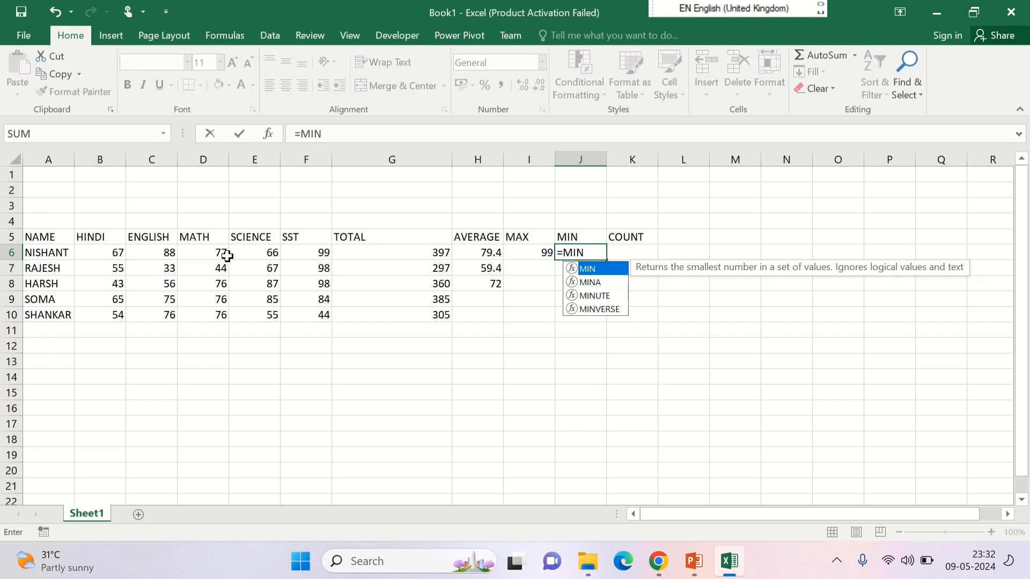
text(()
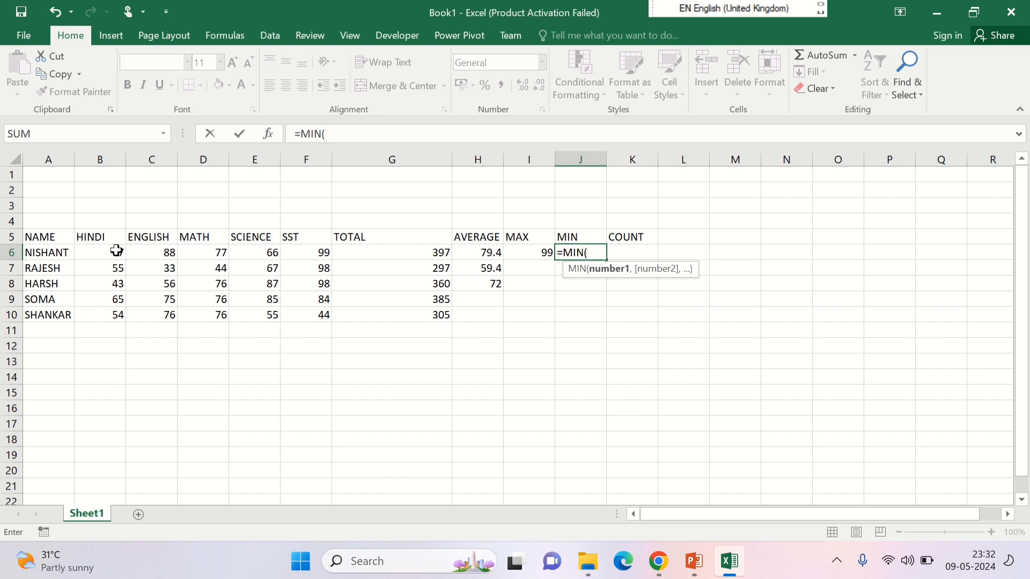
drag(116, 251, 300, 250)
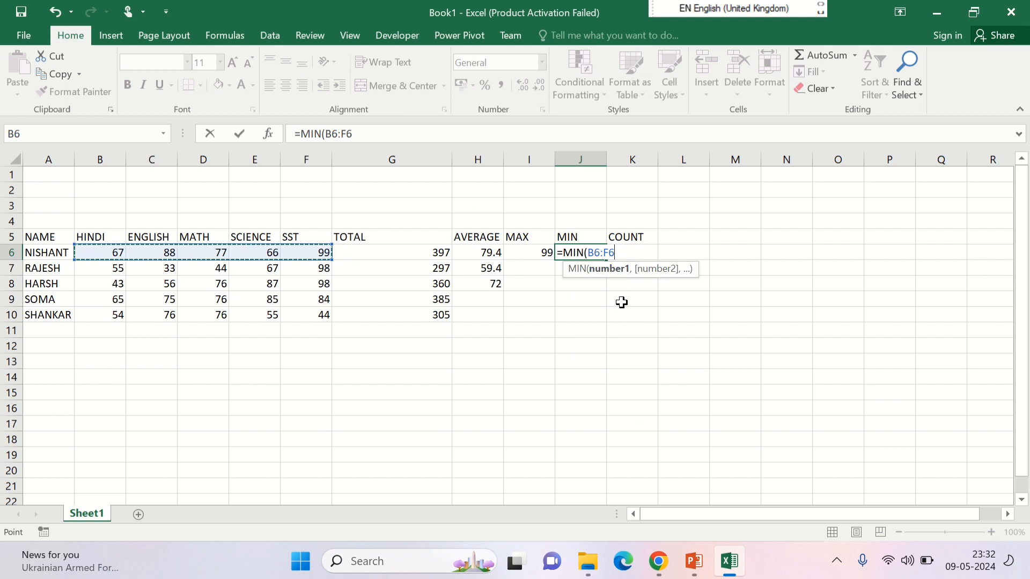
text())
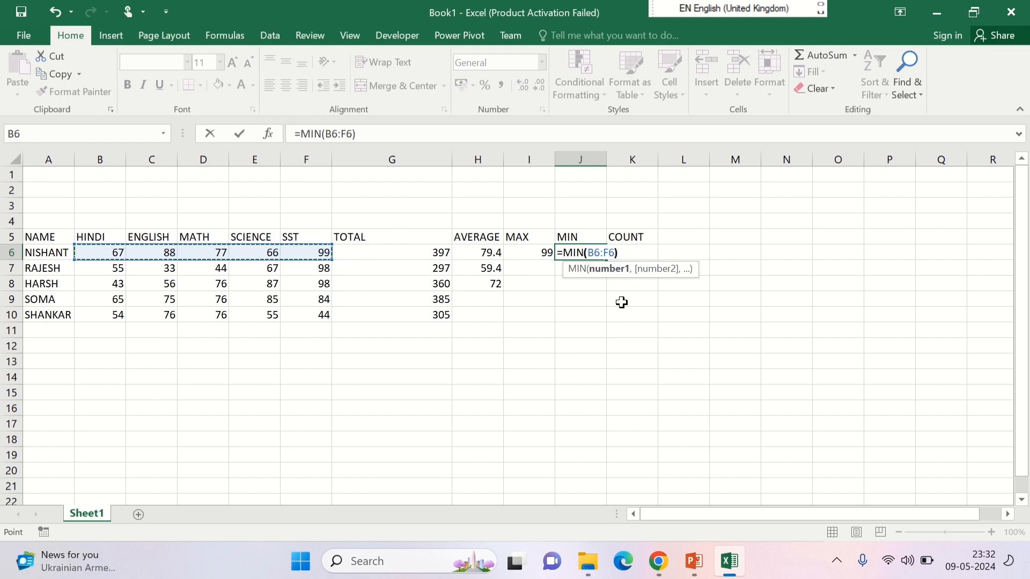
key(Return)
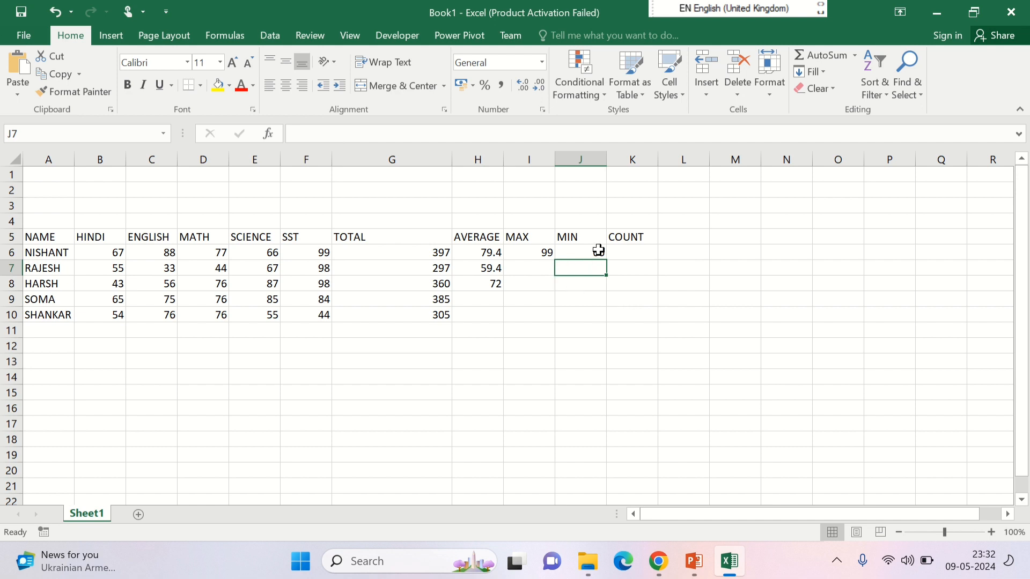
- Count the numeric cells in the first student's row in cell K6 with the formula =COUNT(A6:J6)
click(636, 254)
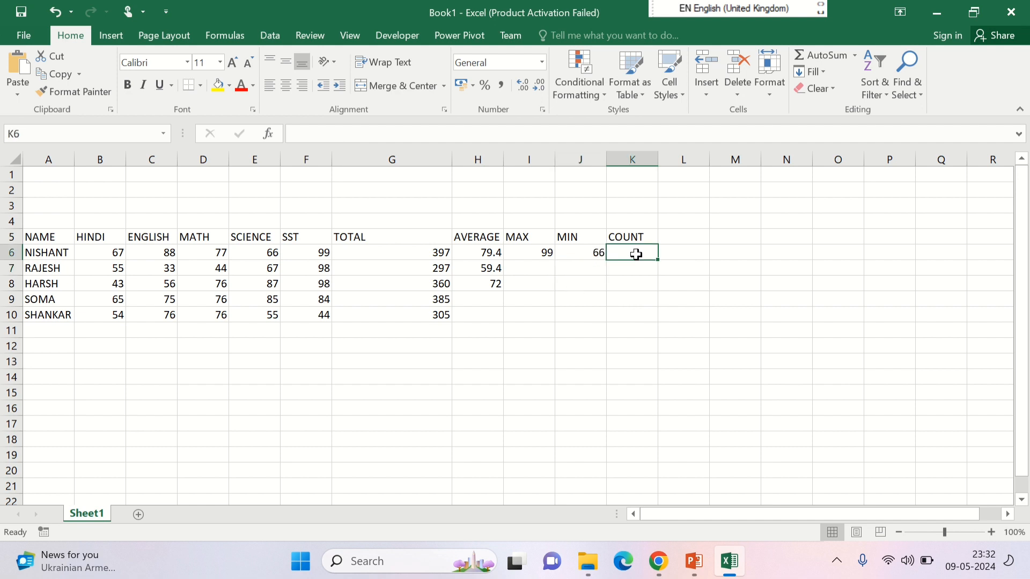
text(=)
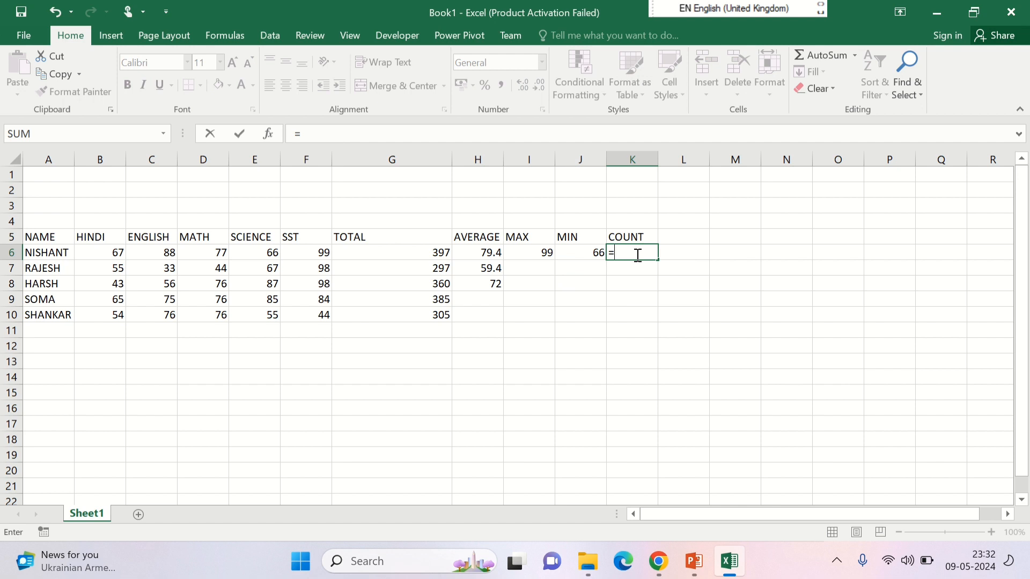
text(COUNT()
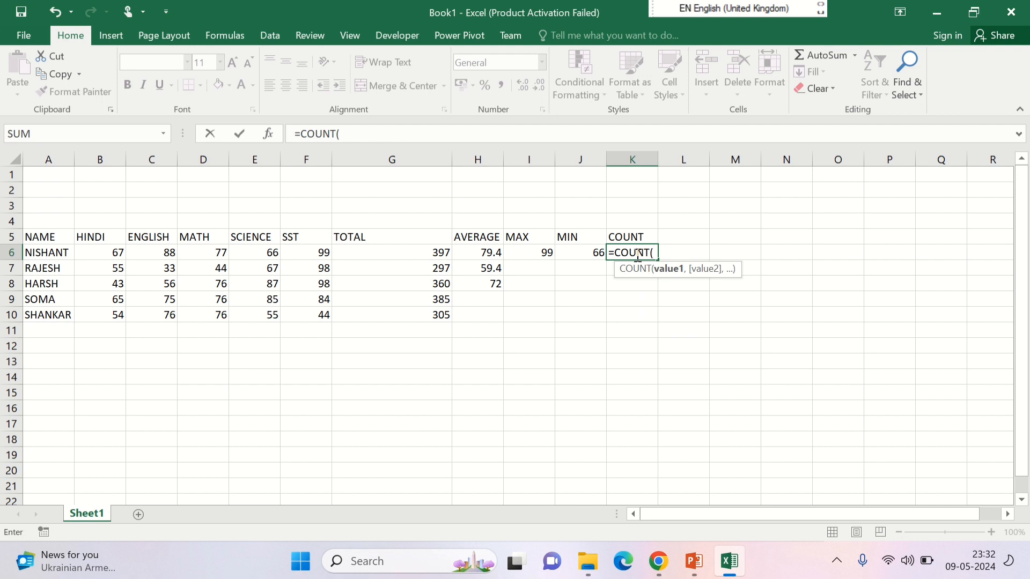
click(50, 256)
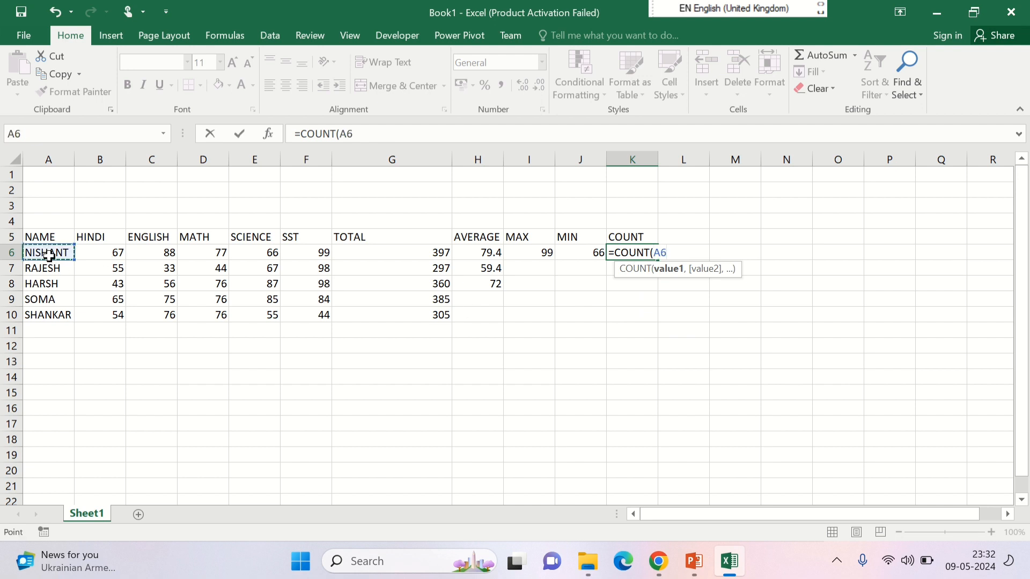
drag(50, 256, 603, 260)
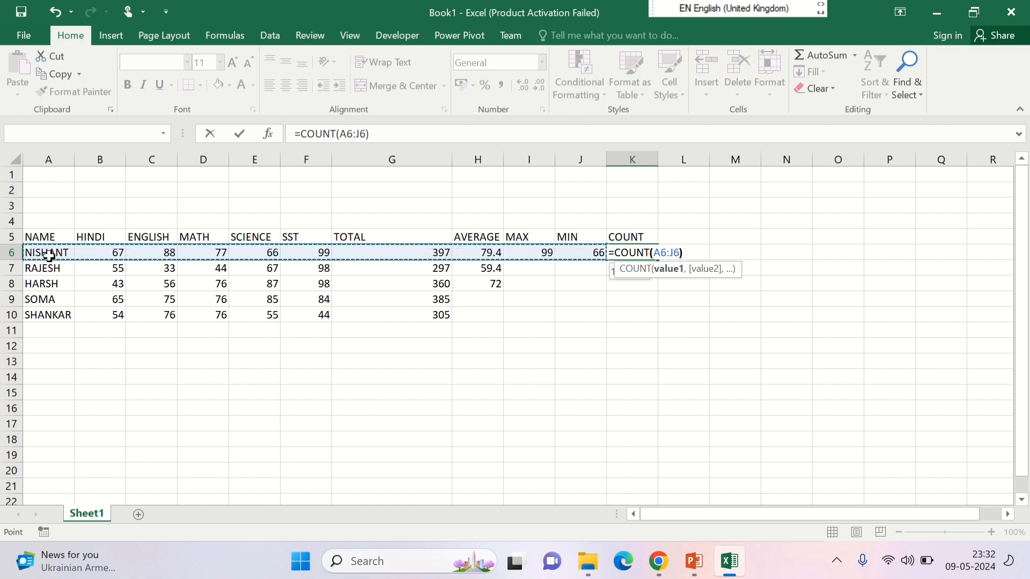
text())
drag(49, 257, 94, 276)
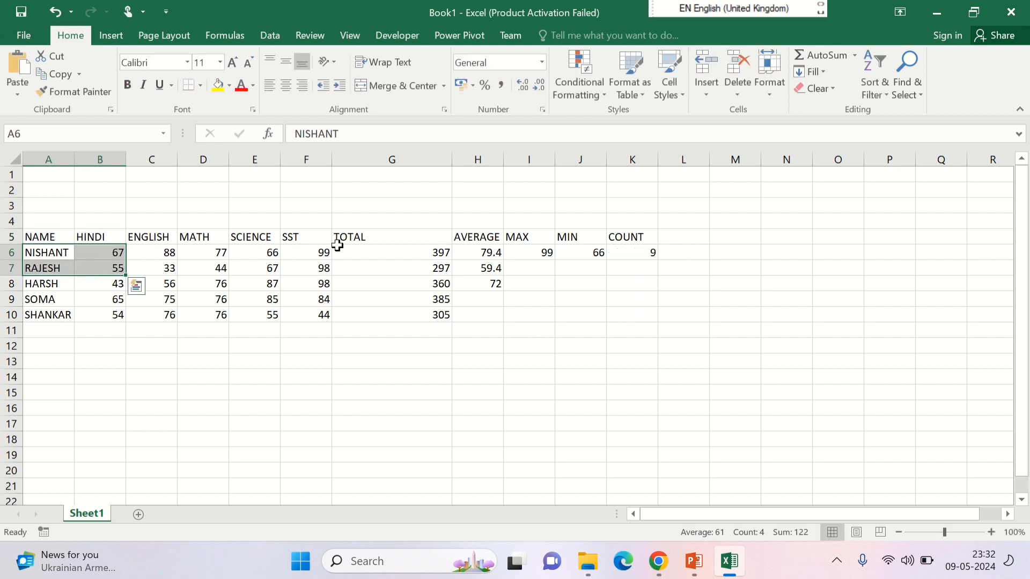
click(643, 252)
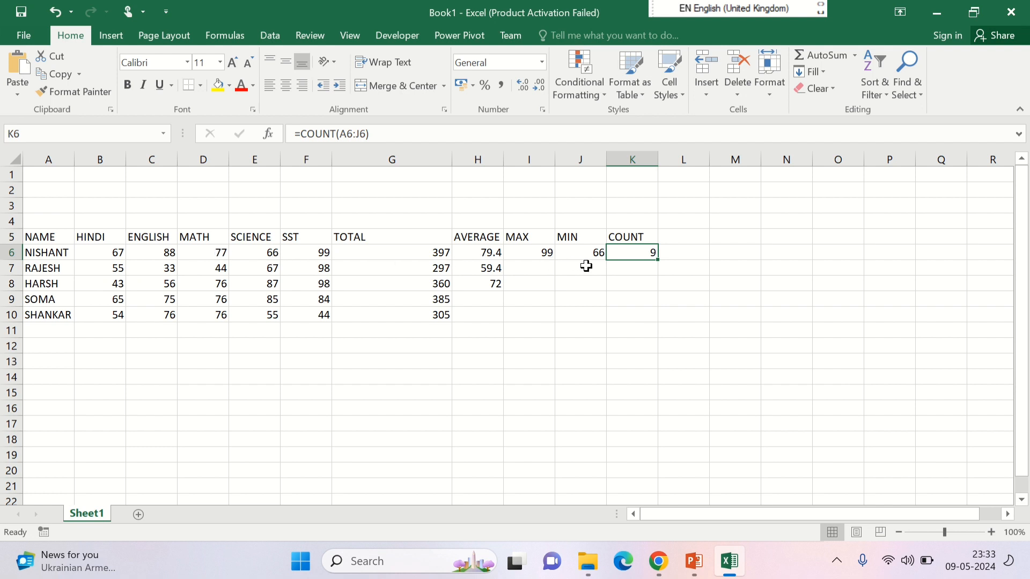
click(41, 256)
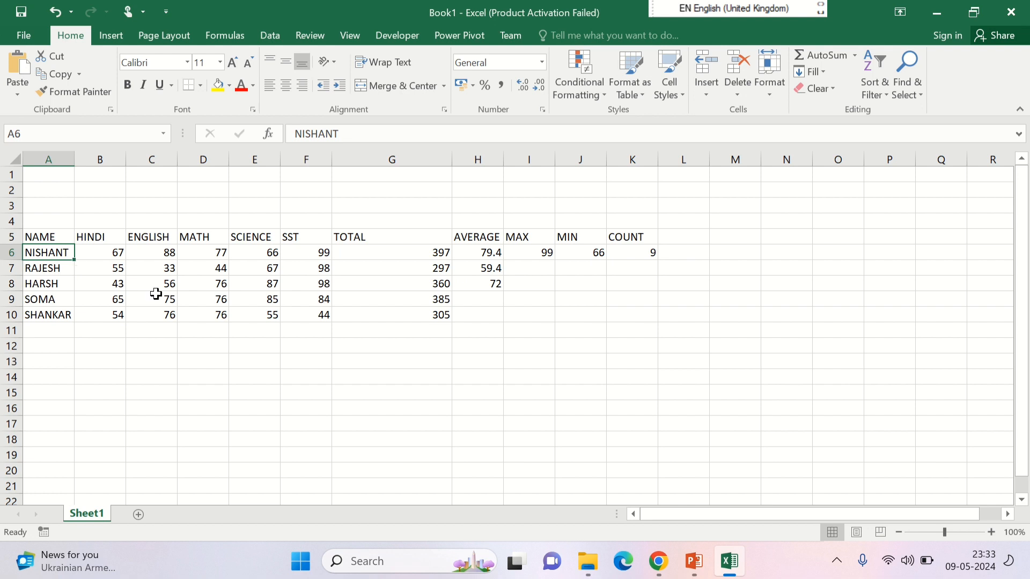
- Add the heading COUNTA in cell L5 and count the first student's non-empty cells in L6 with =COUNTA(A6:J6)
click(685, 234)
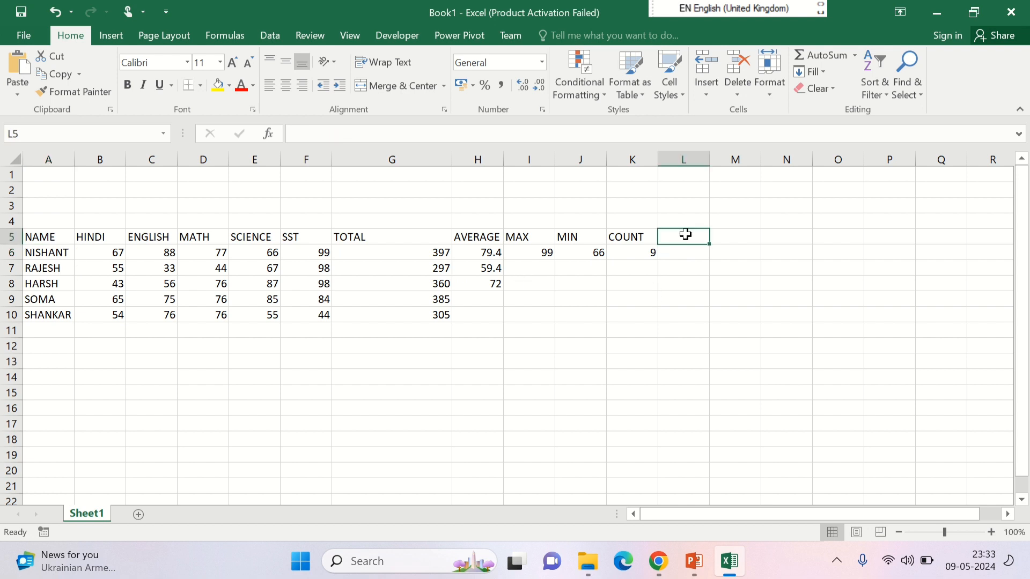
text(COUNTA)
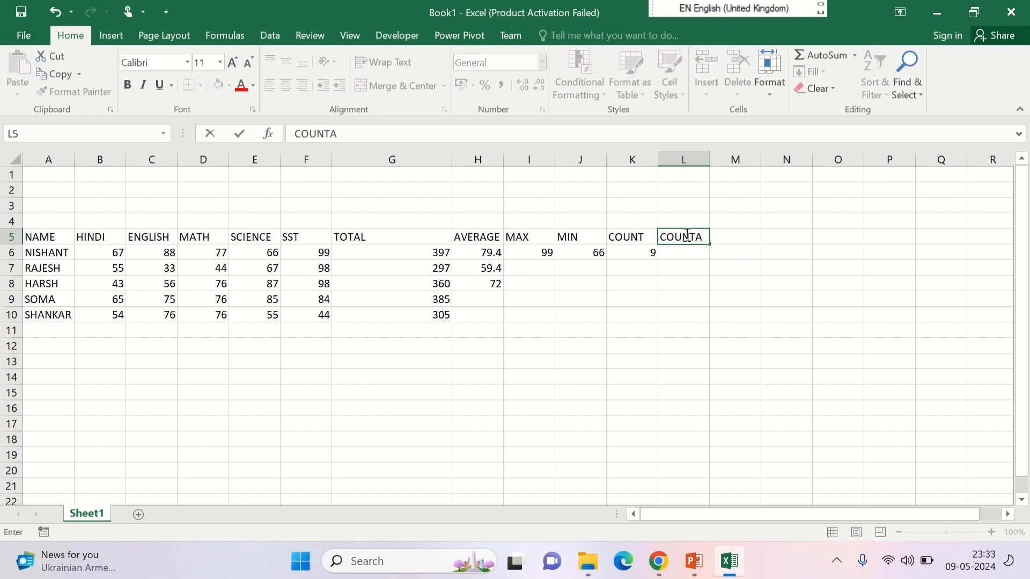
key(Return)
text(=CO)
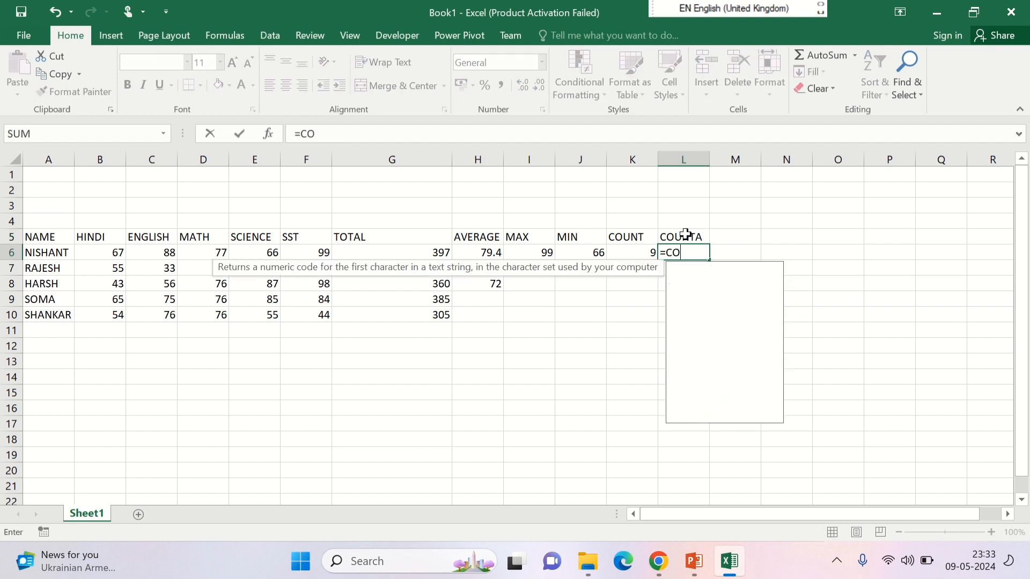
text(UNTA()
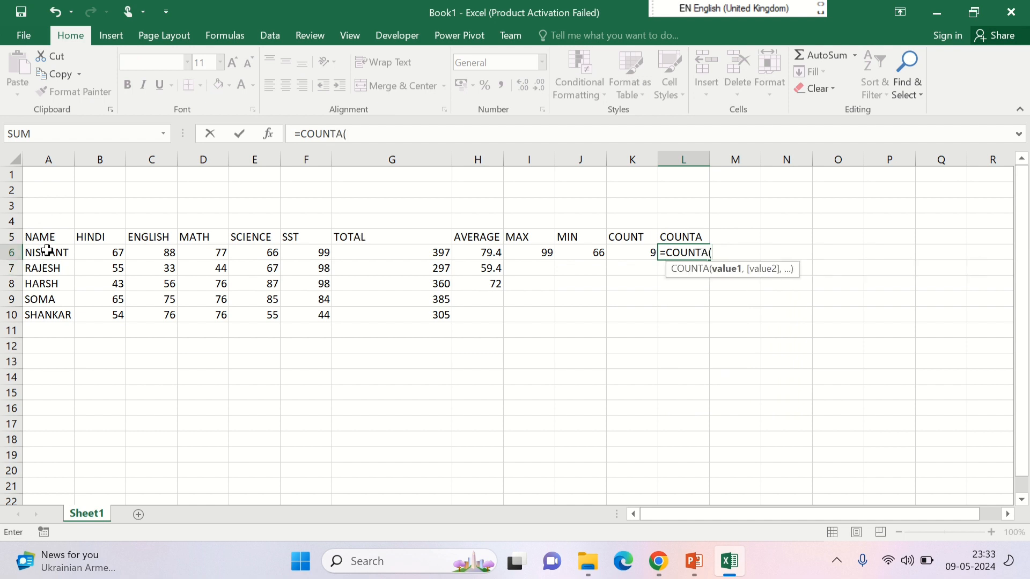
drag(46, 252, 595, 260)
key(Return)
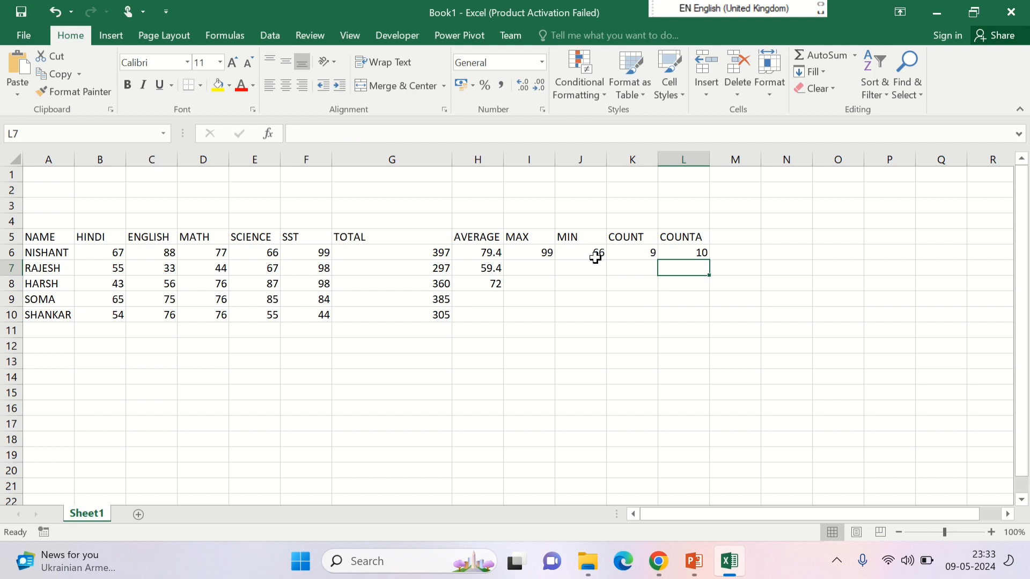
click(698, 253)
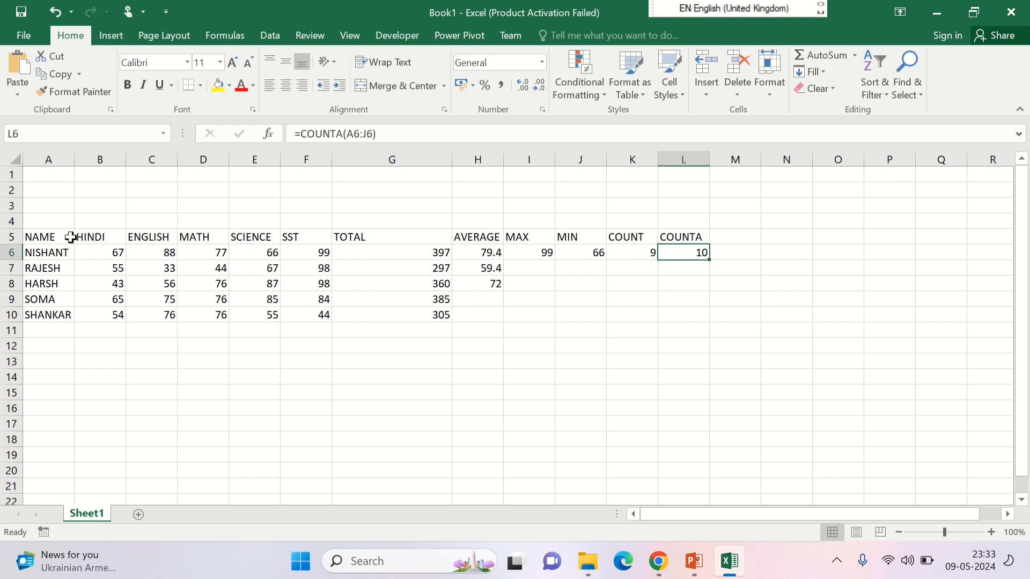
click(52, 254)
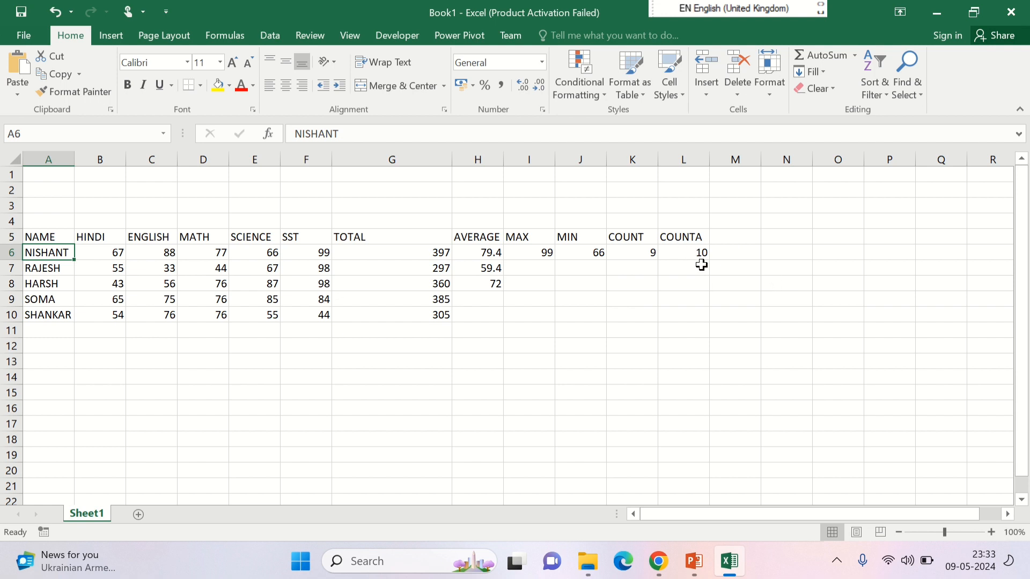
- Widen column M and enter the heading COUNTBLANK in cell M5
click(733, 242)
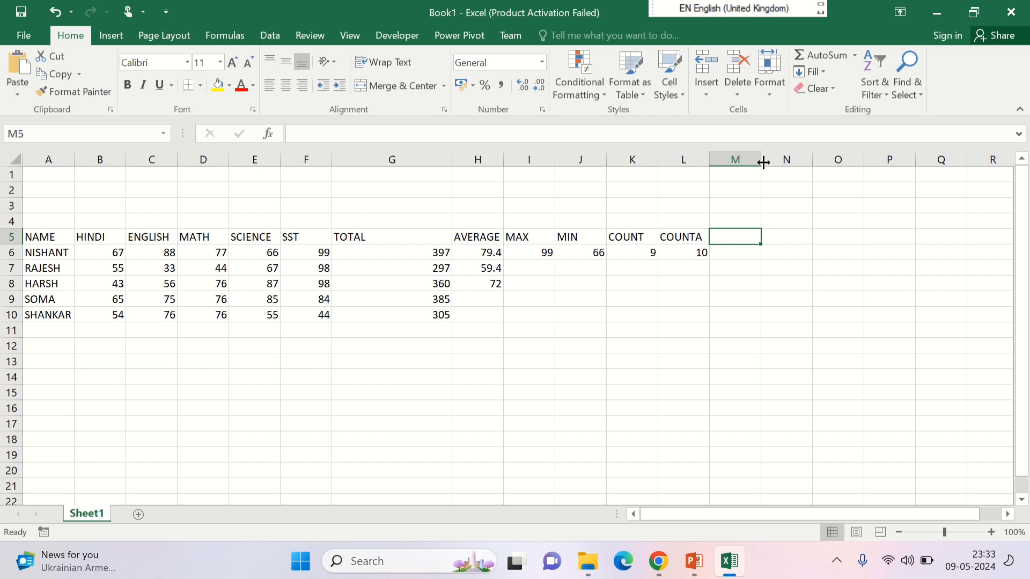
drag(763, 162, 837, 161)
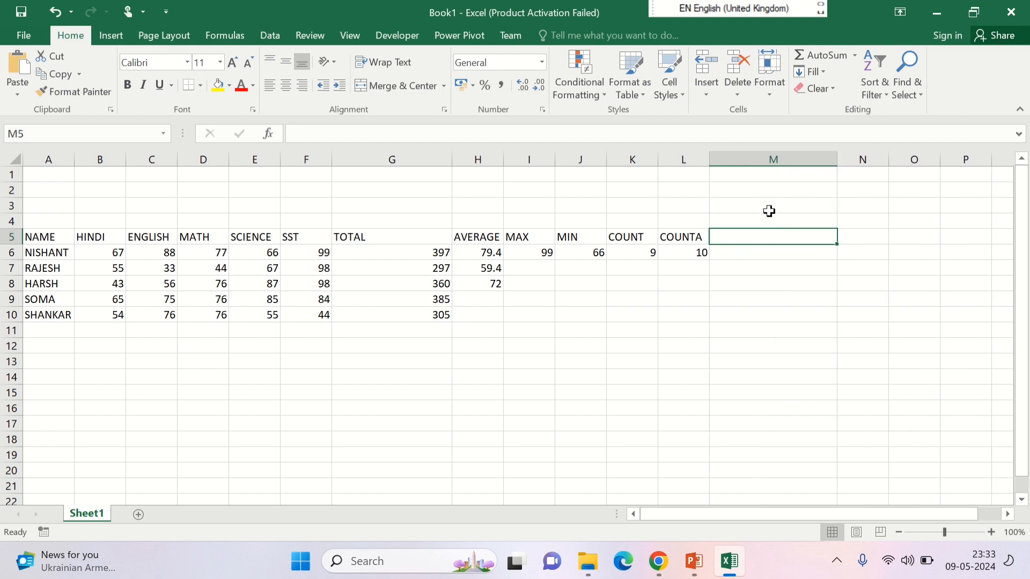
text(COUNTB)
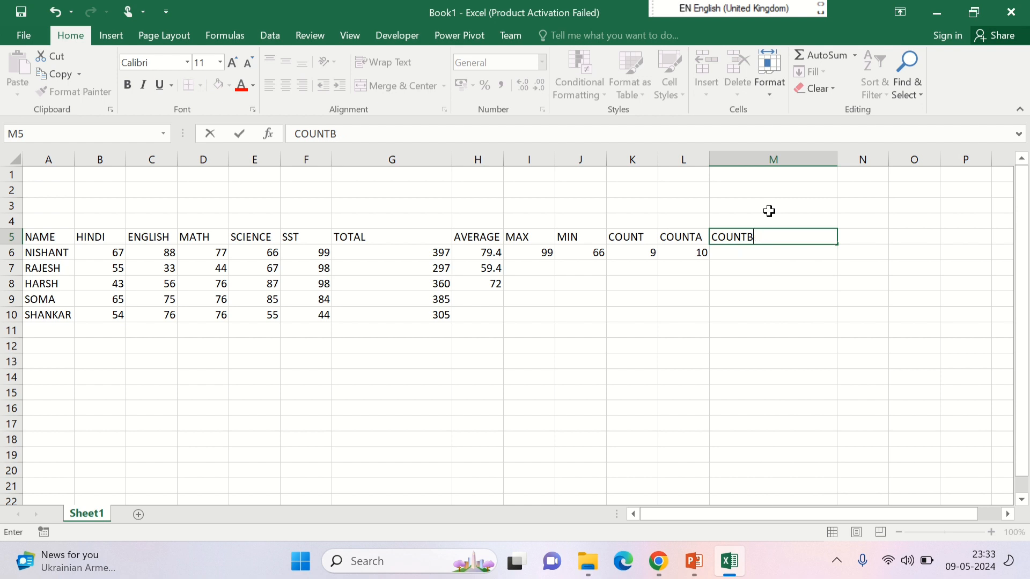
text(LAM)
key(BackSpace)
key(BackSpace)
text(AN)
key(Return)
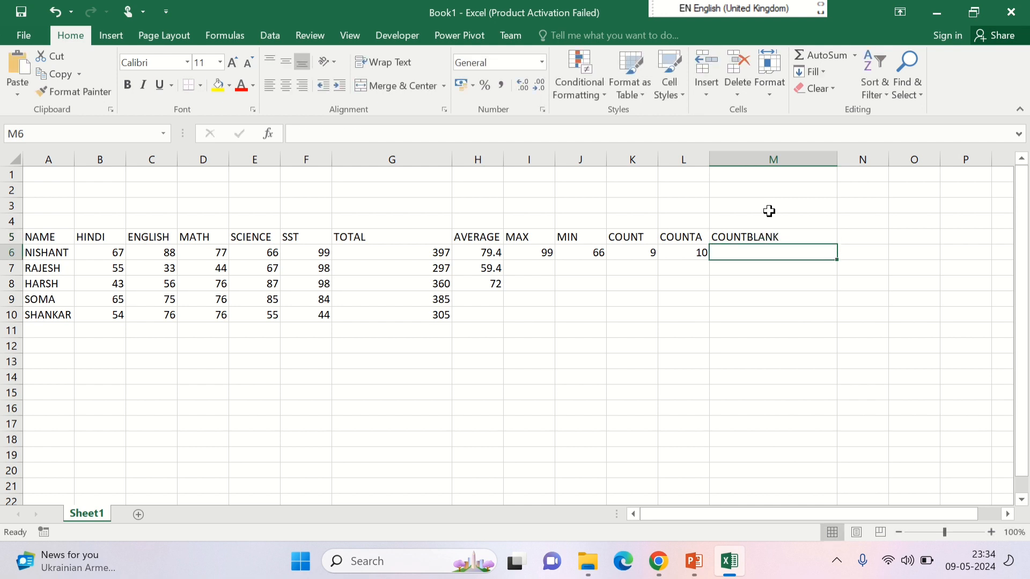
- Count the blank cells in the second student's row in cell M7 with the formula =COUNTBLANK(A7:L7)
key(Down)
text(=COUNT)
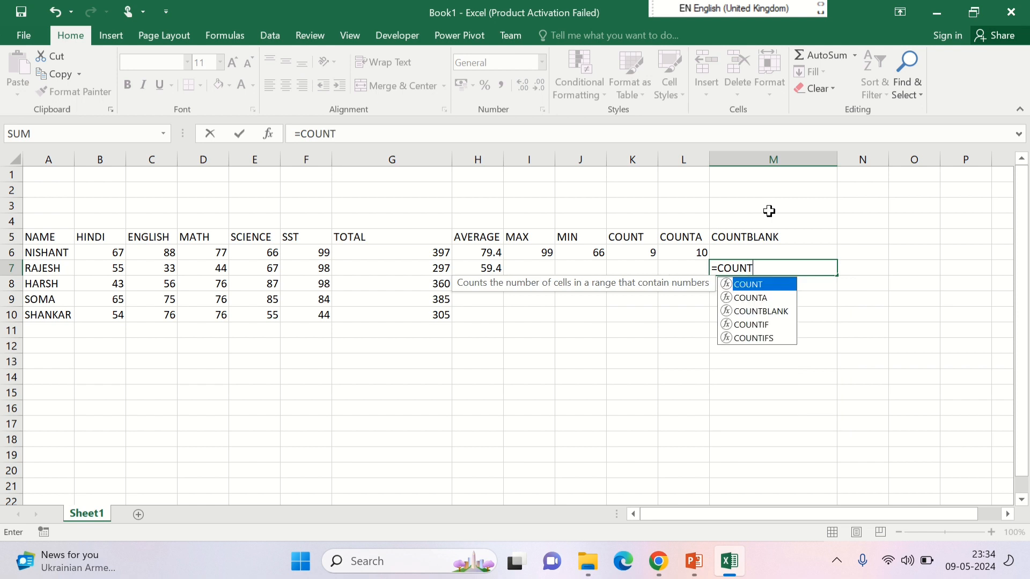
text(BLANK)
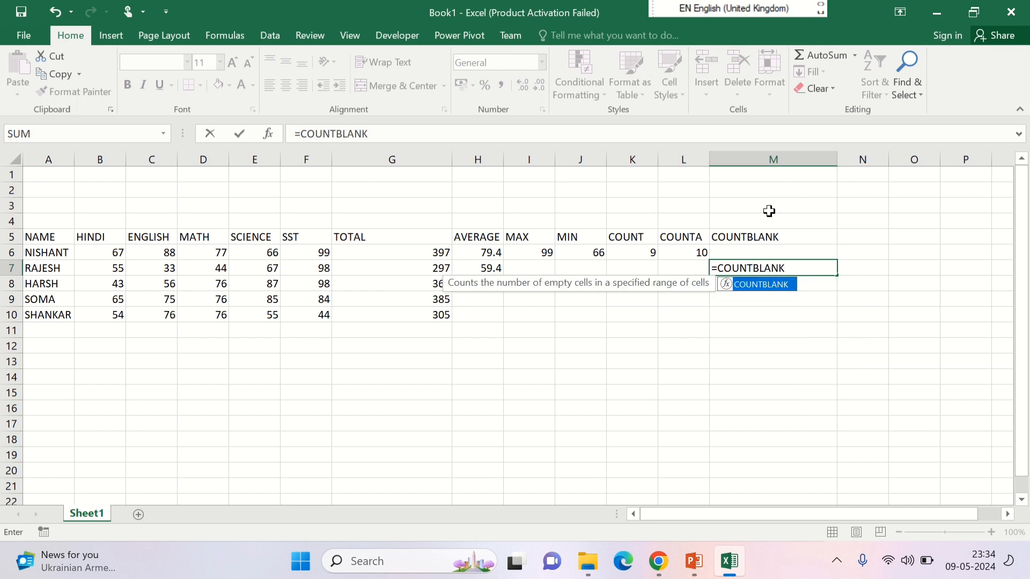
text(()
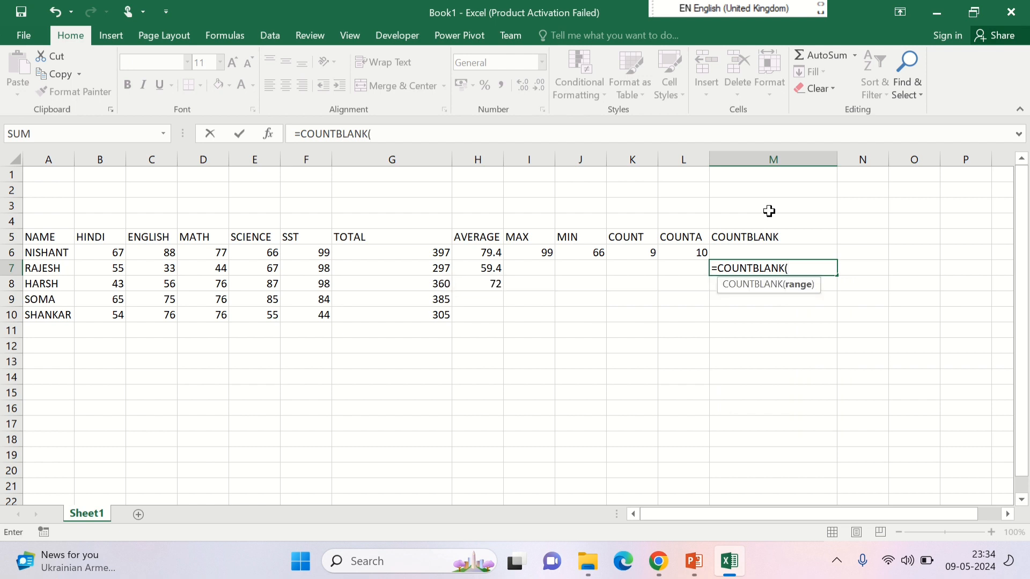
click(60, 269)
drag(154, 269, 674, 269)
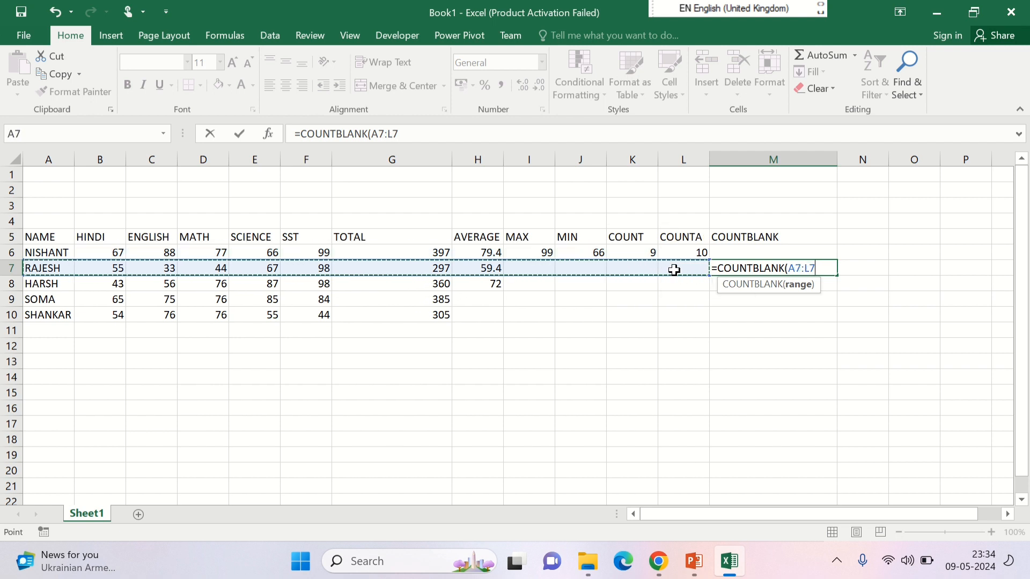
text())
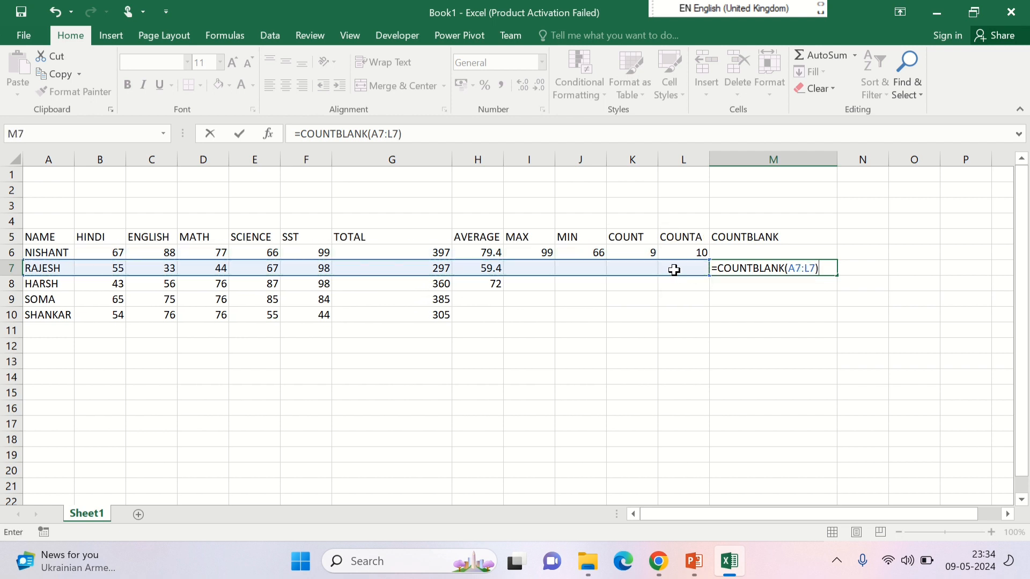
key(Return)
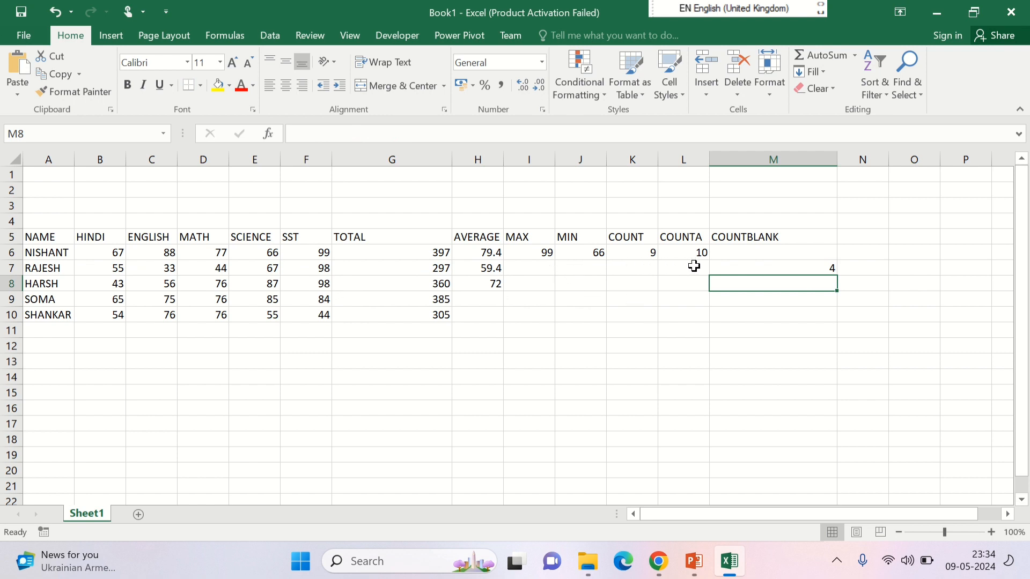
click(822, 269)
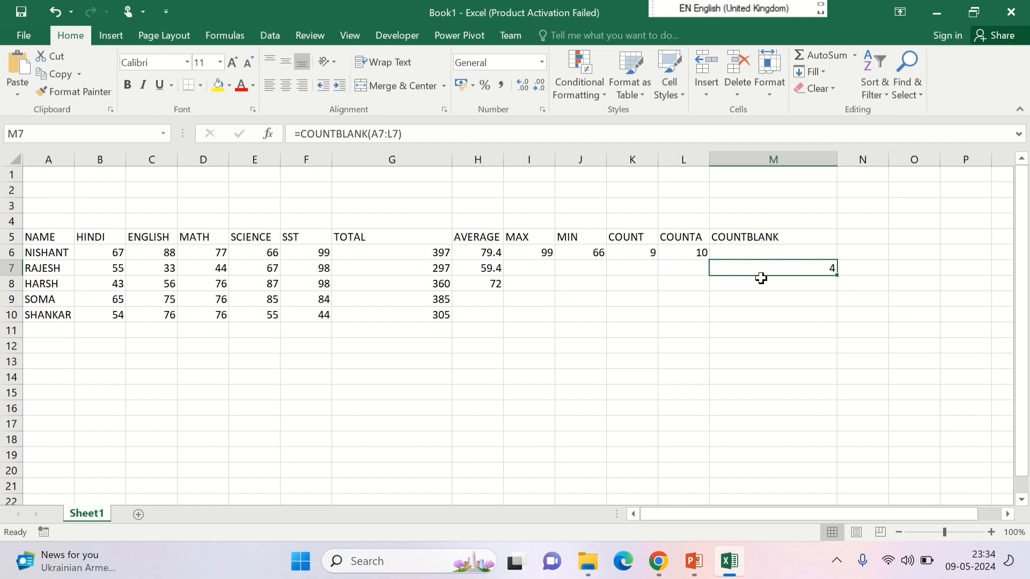
click(783, 290)
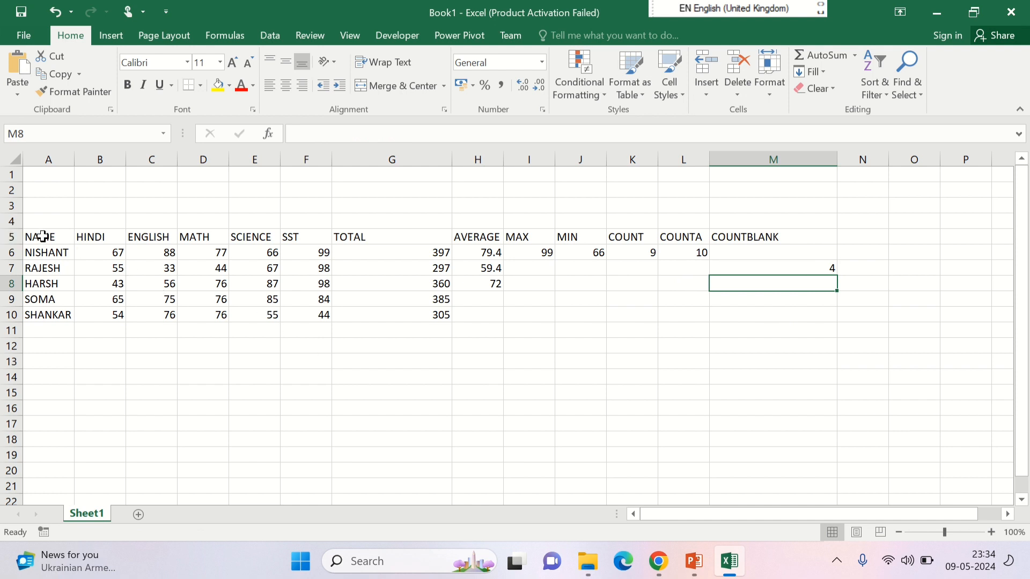
drag(35, 237, 655, 300)
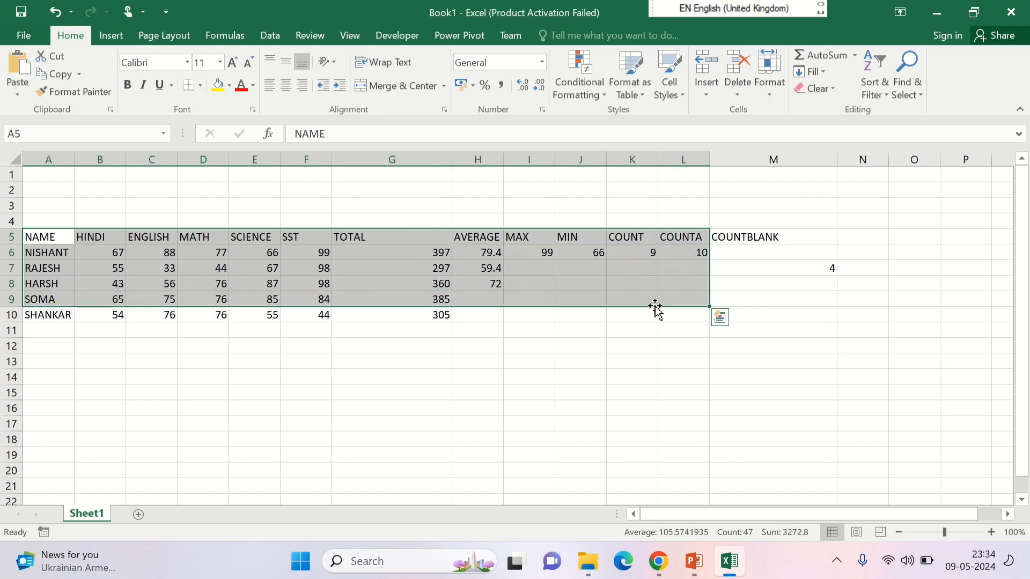
click(56, 236)
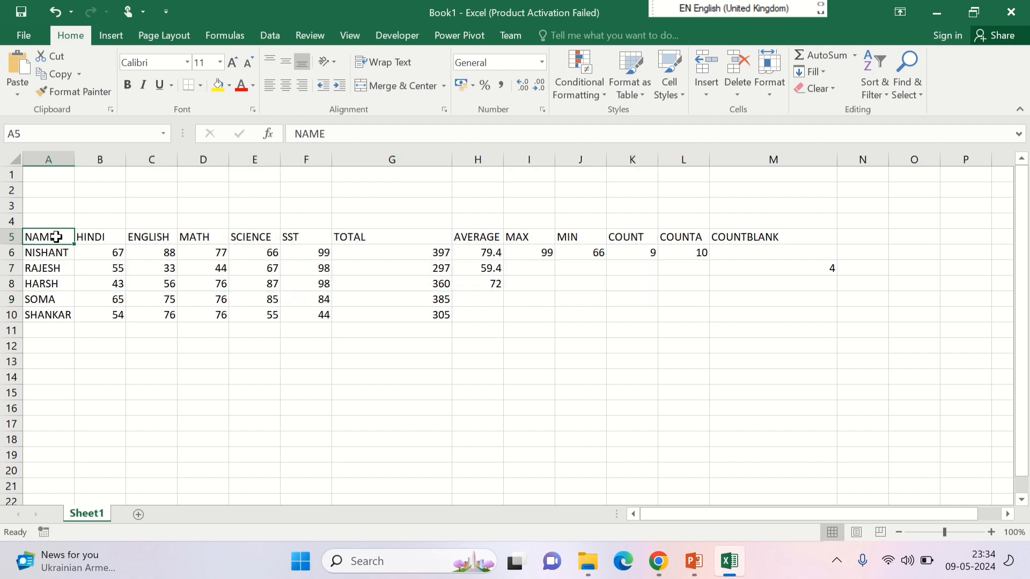
drag(56, 236, 810, 309)
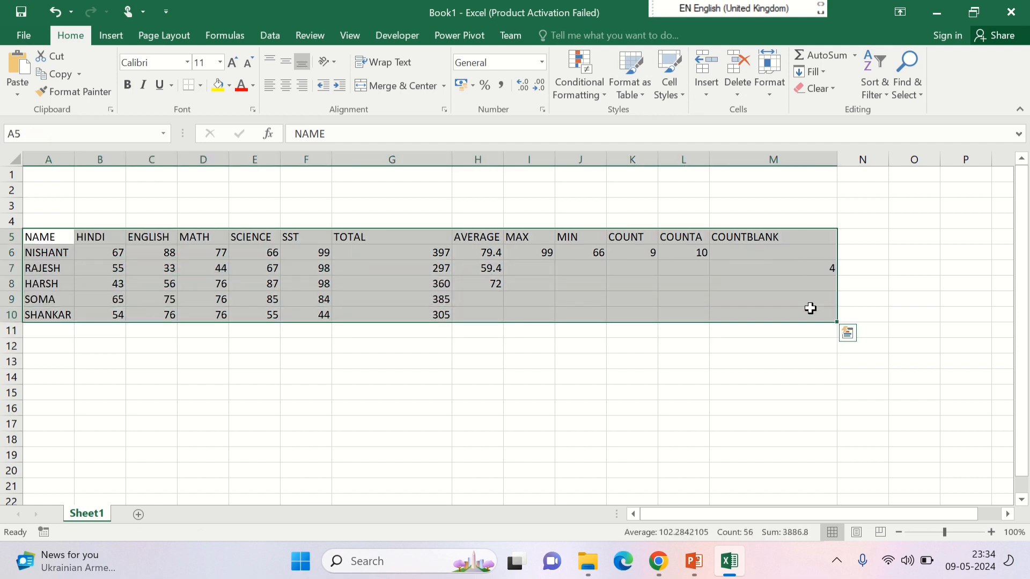
click(308, 311)
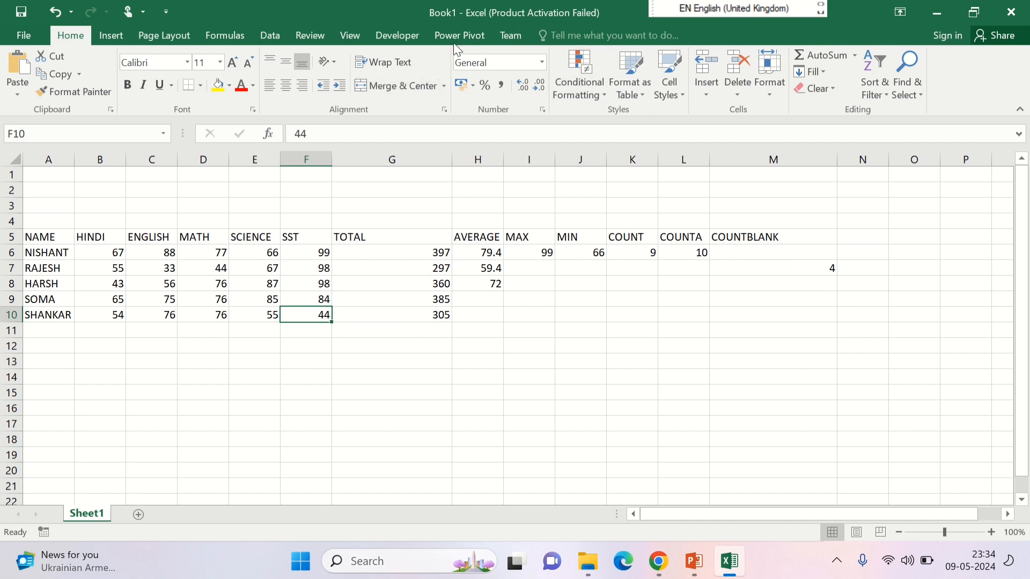
mouse_move(581, 6)
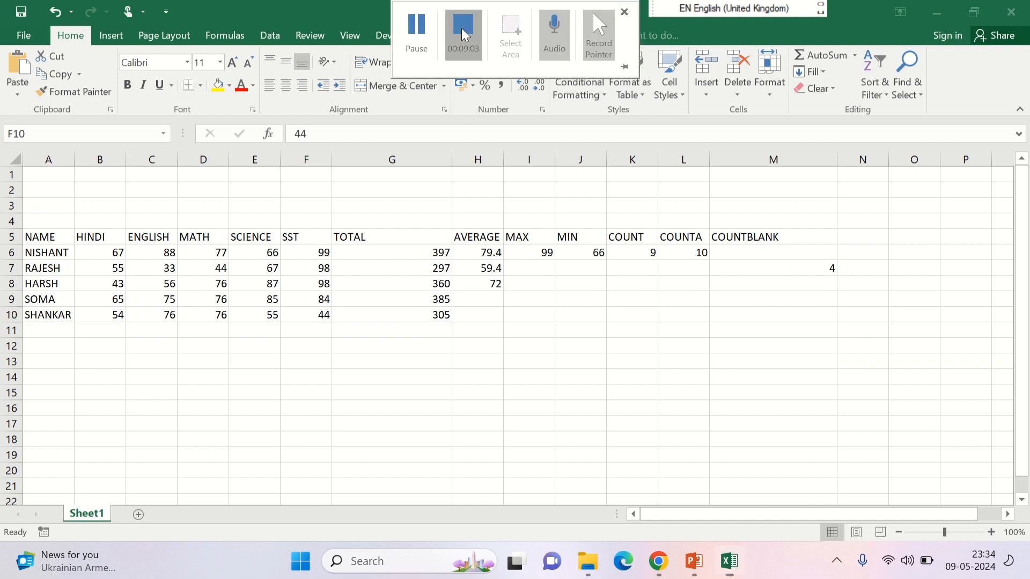